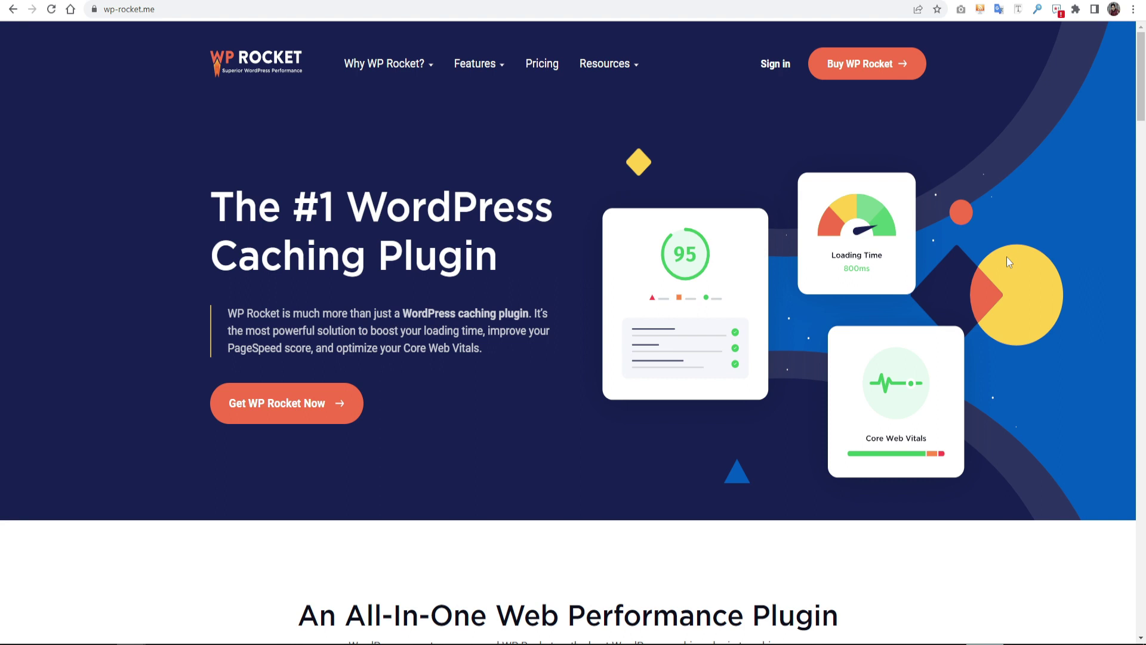
Go to the Pricing page from the WP Rocket site's top navigation
{"action": "left_click", "coordinate": [538, 75]}
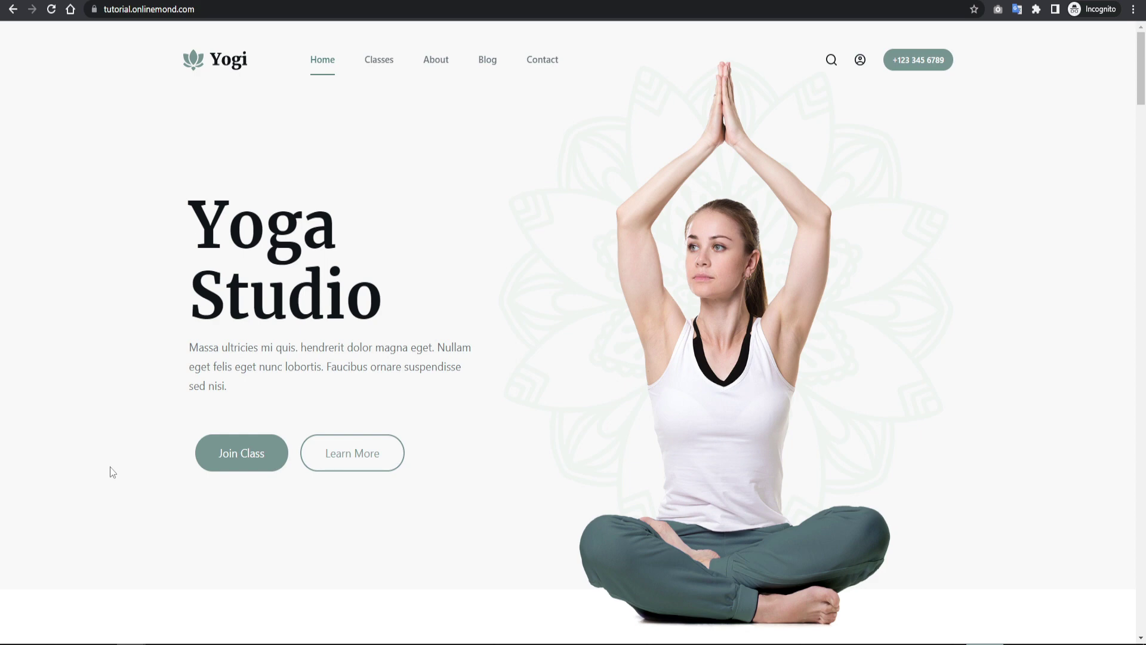
{"action": "scroll", "coordinate": [105, 470], "scroll_direction": "down", "scroll_amount": 2}
{"action": "scroll", "coordinate": [101, 465], "scroll_direction": "down", "scroll_amount": 2}
{"action": "scroll", "coordinate": [99, 466], "scroll_direction": "down", "scroll_amount": 2}
{"action": "scroll", "coordinate": [99, 466], "scroll_direction": "down", "scroll_amount": 2}
{"action": "scroll", "coordinate": [99, 465], "scroll_direction": "down", "scroll_amount": 5}
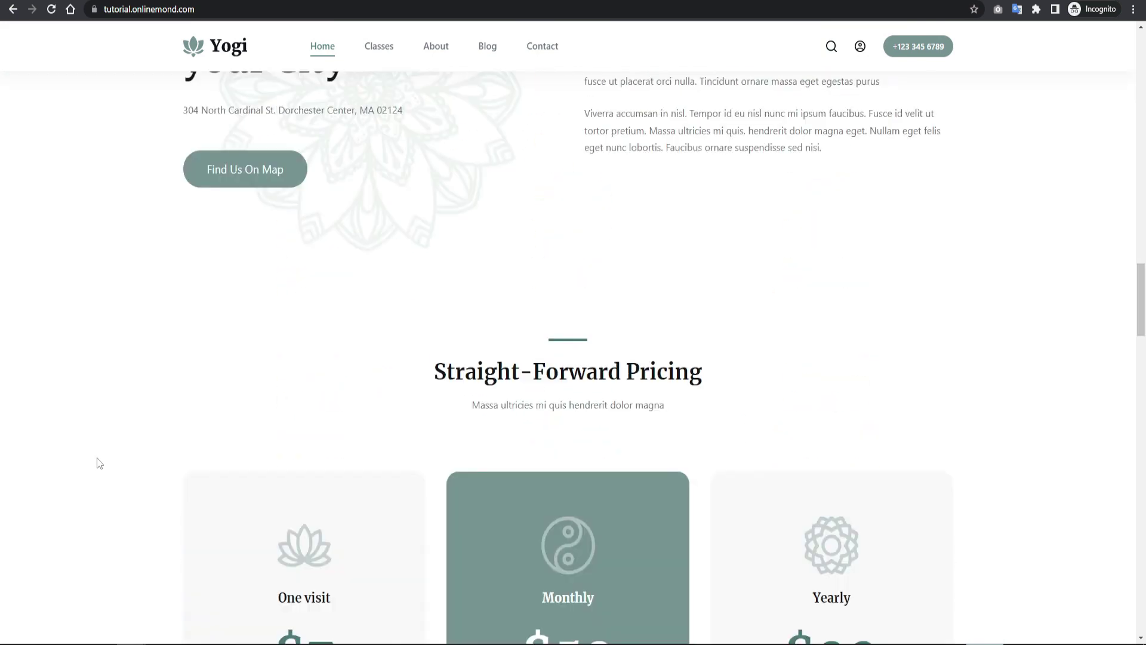
{"action": "scroll", "coordinate": [98, 463], "scroll_direction": "down", "scroll_amount": 2}
{"action": "scroll", "coordinate": [103, 457], "scroll_direction": "down", "scroll_amount": 2}
{"action": "scroll", "coordinate": [106, 456], "scroll_direction": "down", "scroll_amount": 1}
{"action": "scroll", "coordinate": [108, 453], "scroll_direction": "down", "scroll_amount": 5}
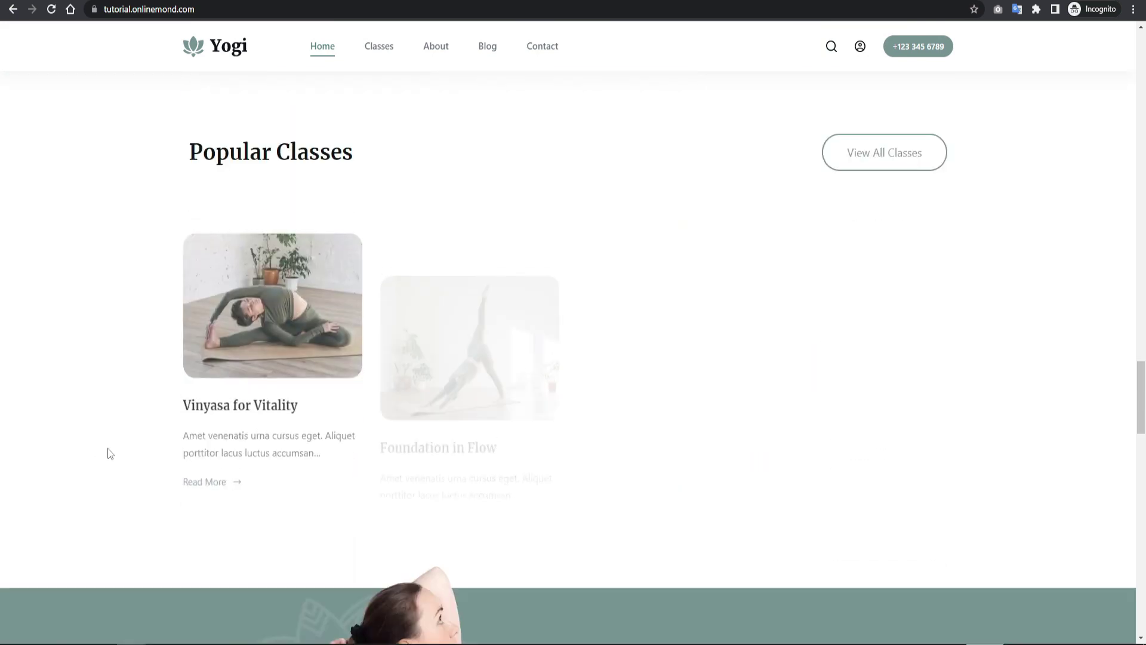
{"action": "scroll", "coordinate": [108, 454], "scroll_direction": "down", "scroll_amount": 3}
{"action": "scroll", "coordinate": [108, 453], "scroll_direction": "down", "scroll_amount": 4}
{"action": "scroll", "coordinate": [108, 454], "scroll_direction": "down", "scroll_amount": 3}
{"action": "scroll", "coordinate": [108, 454], "scroll_direction": "down", "scroll_amount": 1}
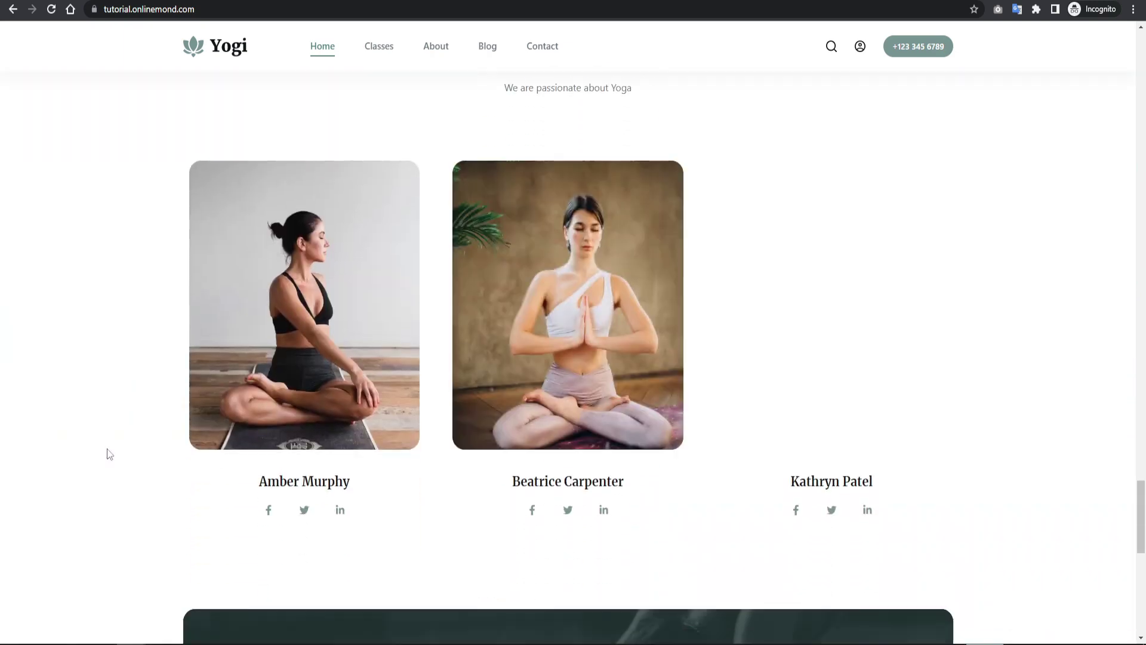
{"action": "scroll", "coordinate": [107, 454], "scroll_direction": "down", "scroll_amount": 4}
{"action": "scroll", "coordinate": [107, 454], "scroll_direction": "down", "scroll_amount": 4}
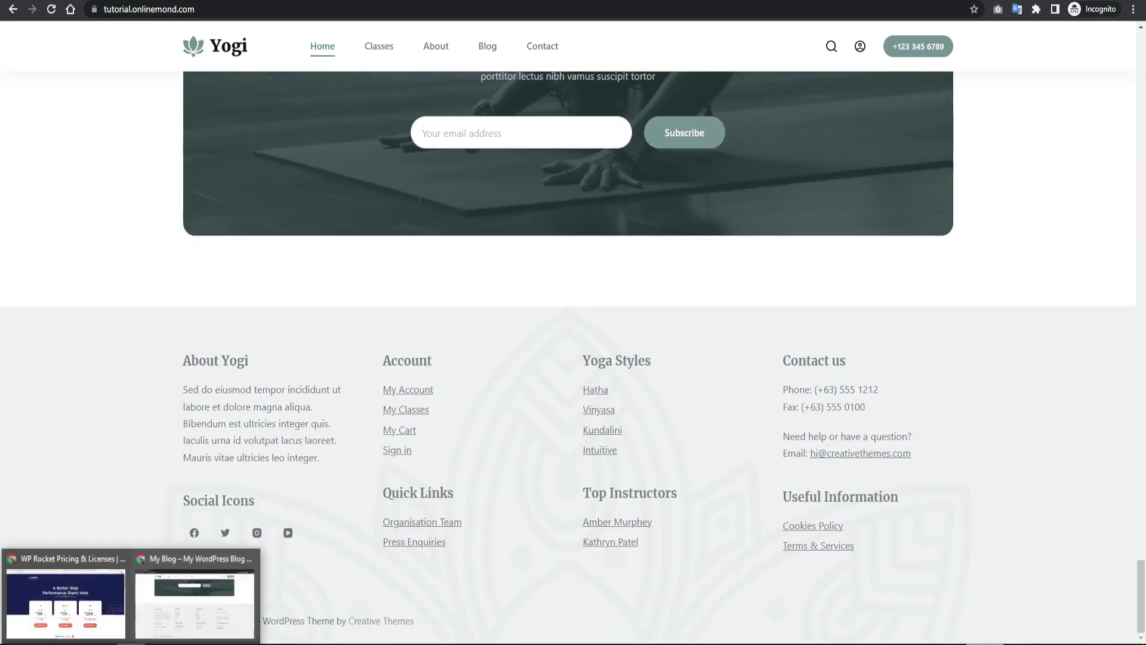
Switch from the Yoga demo site to the My Blog WordPress admin window
{"action": "left_click", "coordinate": [95, 580]}
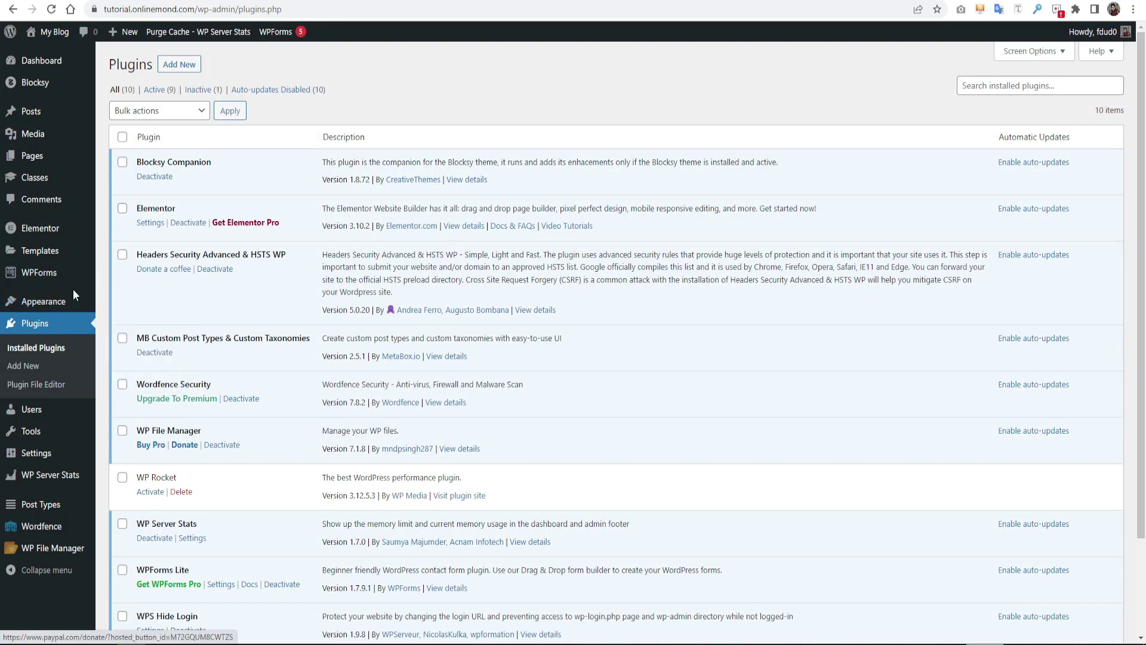
Delete the Twenty Twenty-Three theme from Appearance > Themes and confirm the deletion
{"action": "mouse_move", "coordinate": [43, 301]}
{"action": "left_click", "coordinate": [118, 308]}
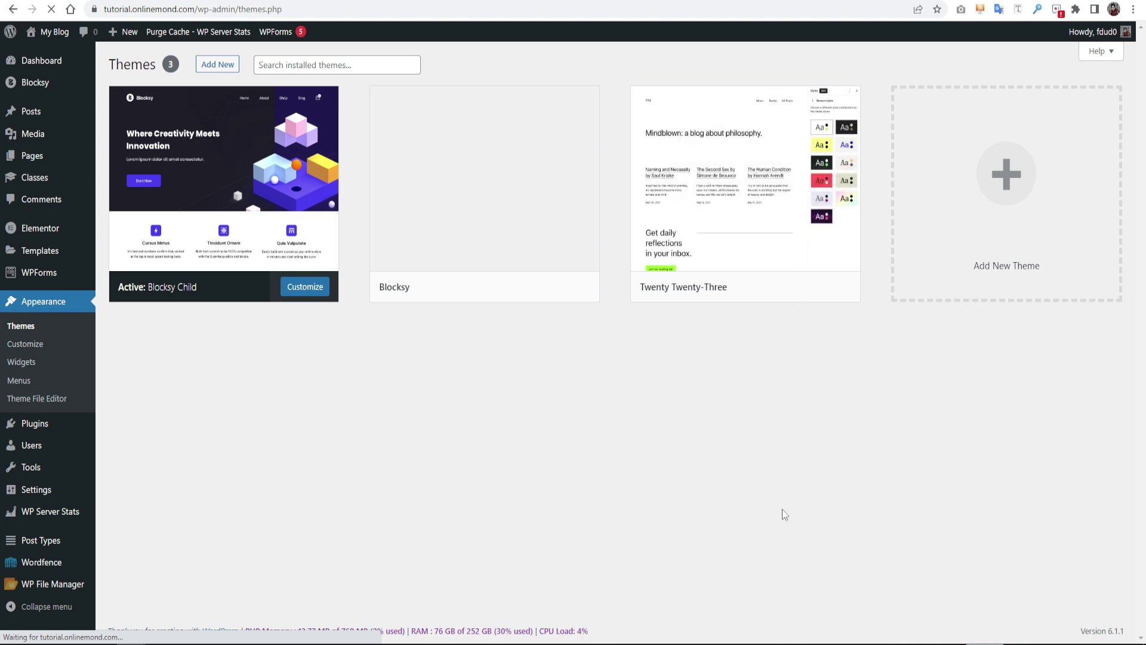
{"action": "mouse_move", "coordinate": [745, 192]}
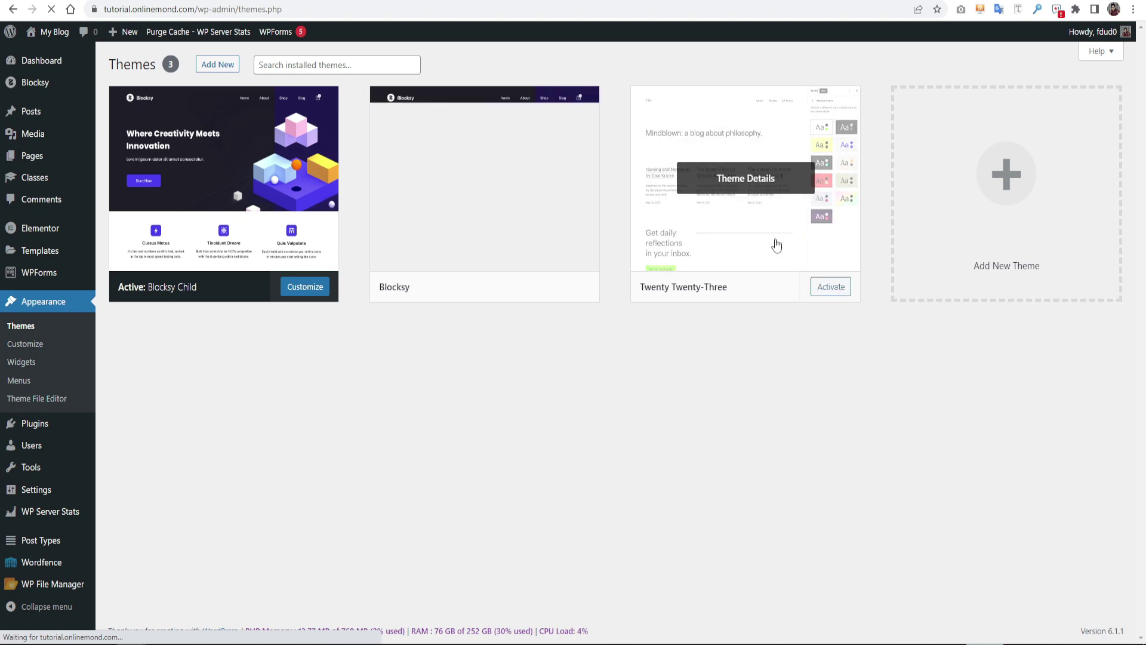
{"action": "left_click", "coordinate": [777, 246]}
{"action": "left_click", "coordinate": [1028, 609]}
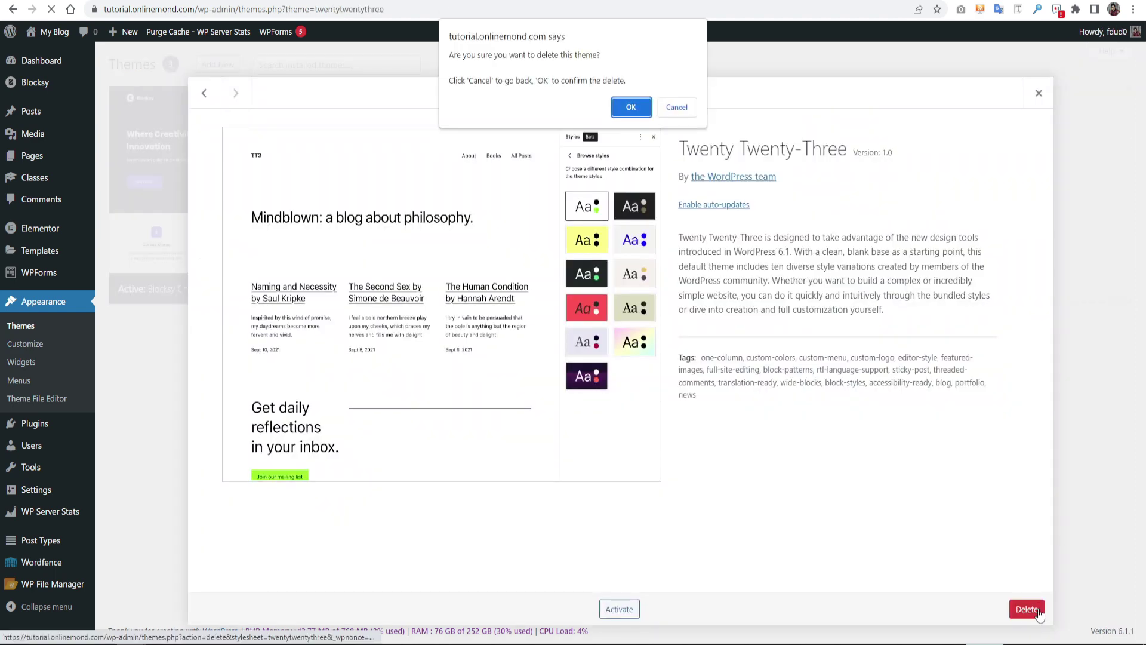
{"action": "left_click", "coordinate": [631, 108]}
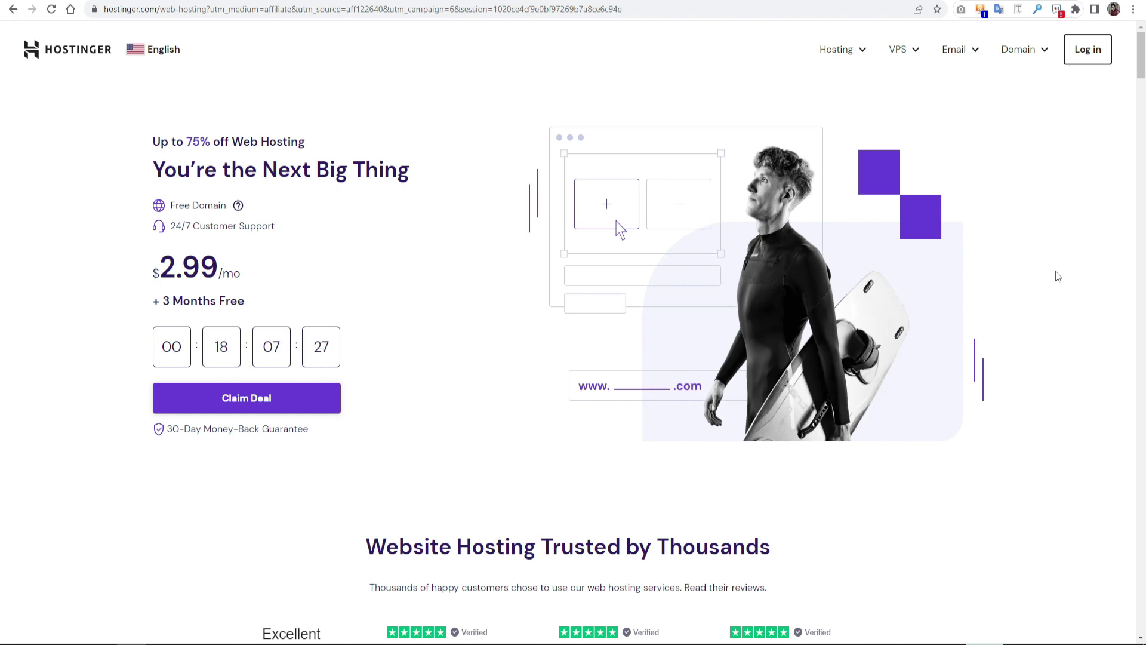
{"action": "scroll", "coordinate": [1021, 287], "scroll_direction": "down", "scroll_amount": 2}
{"action": "scroll", "coordinate": [1014, 312], "scroll_direction": "down", "scroll_amount": 2}
{"action": "scroll", "coordinate": [1013, 312], "scroll_direction": "down", "scroll_amount": 2}
{"action": "scroll", "coordinate": [1013, 312], "scroll_direction": "down", "scroll_amount": 1}
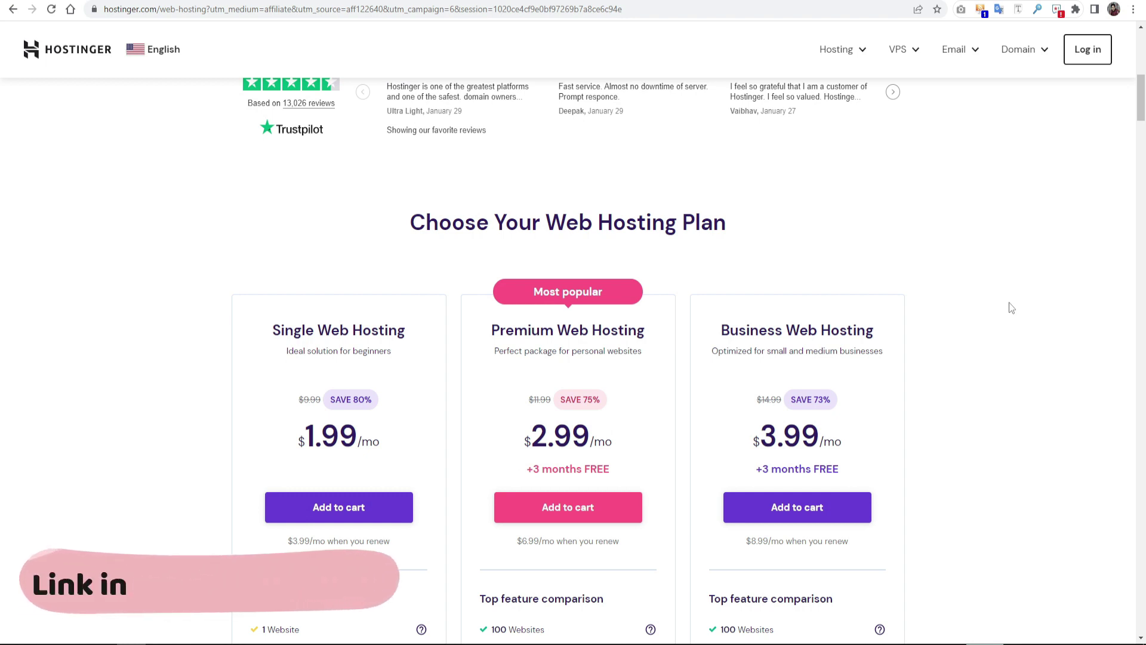
{"action": "scroll", "coordinate": [1009, 307], "scroll_direction": "down", "scroll_amount": 3}
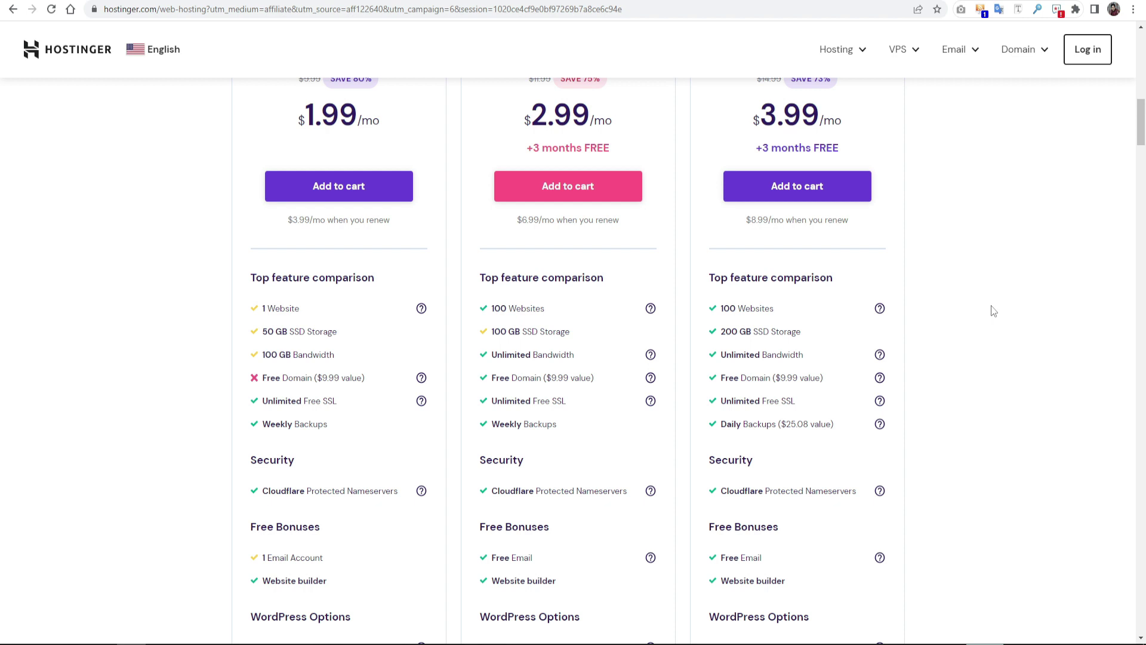
{"action": "scroll", "coordinate": [993, 311], "scroll_direction": "up", "scroll_amount": 2}
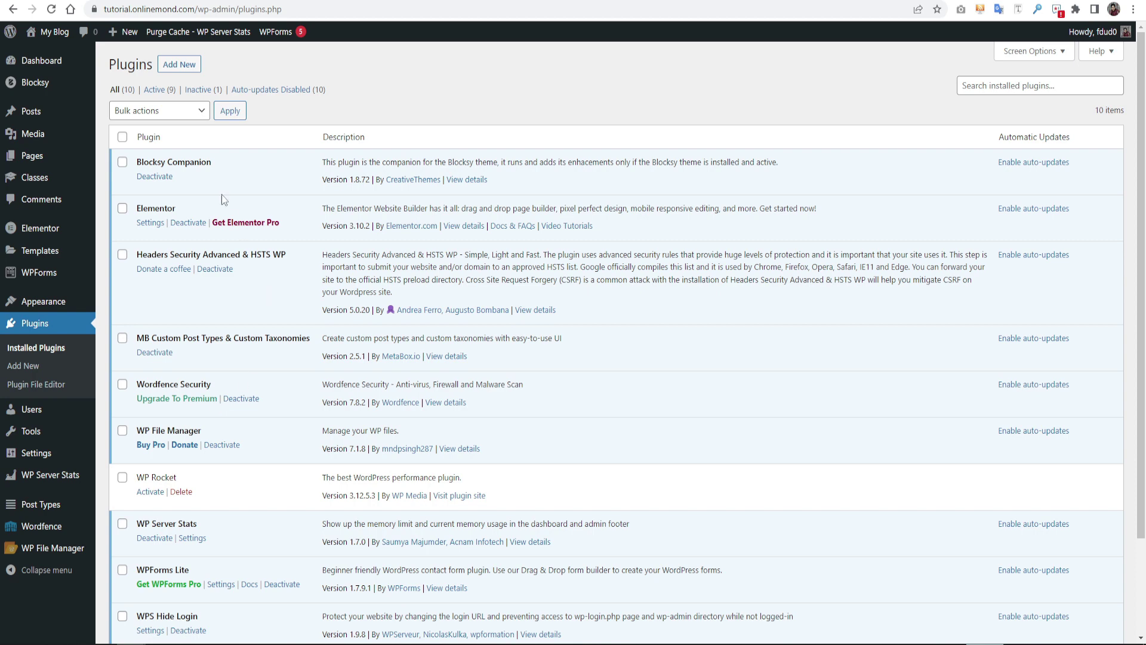
Visit the Upload Plugin form under Add New, then return to Installed Plugins
{"action": "left_click", "coordinate": [185, 69]}
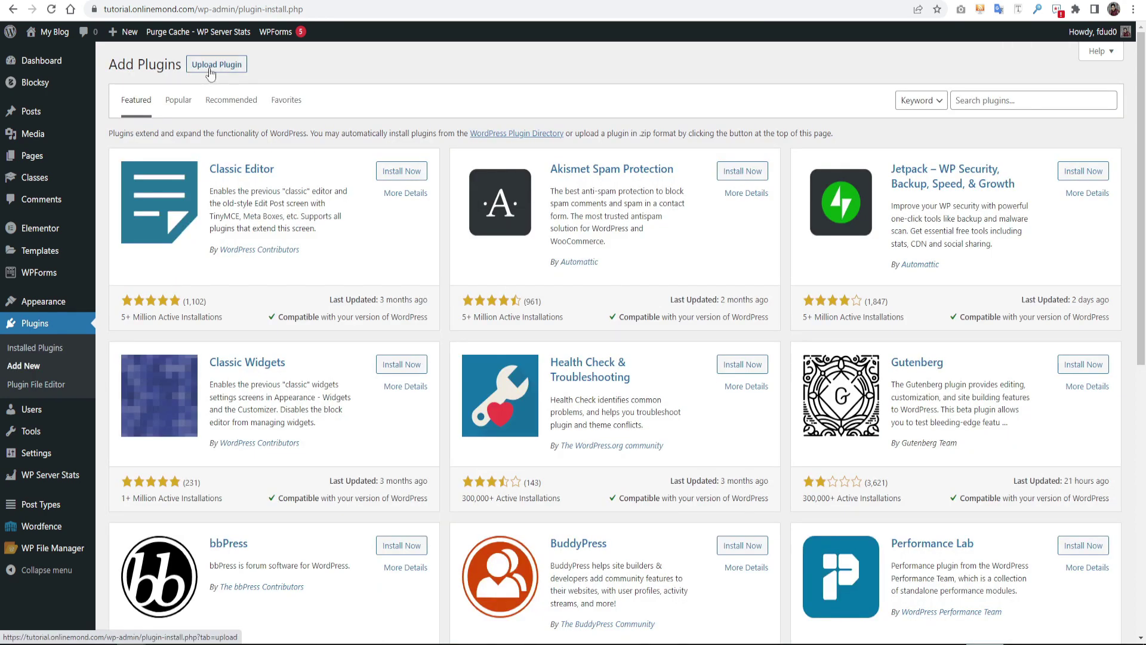
{"action": "left_click", "coordinate": [210, 68]}
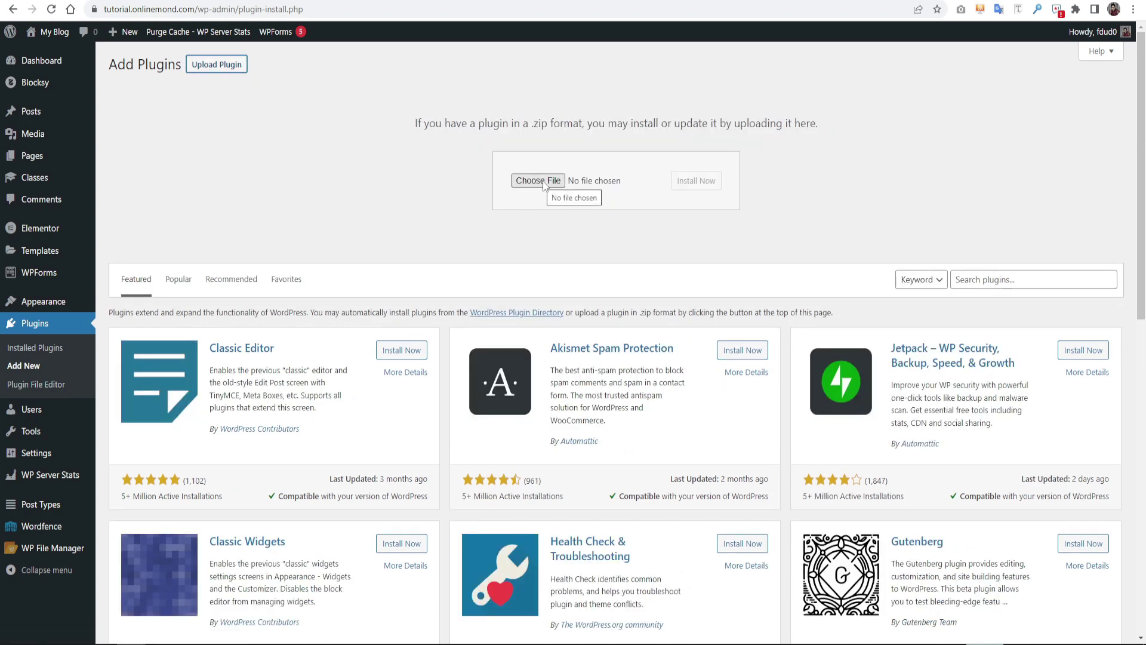
{"action": "left_click", "coordinate": [32, 350]}
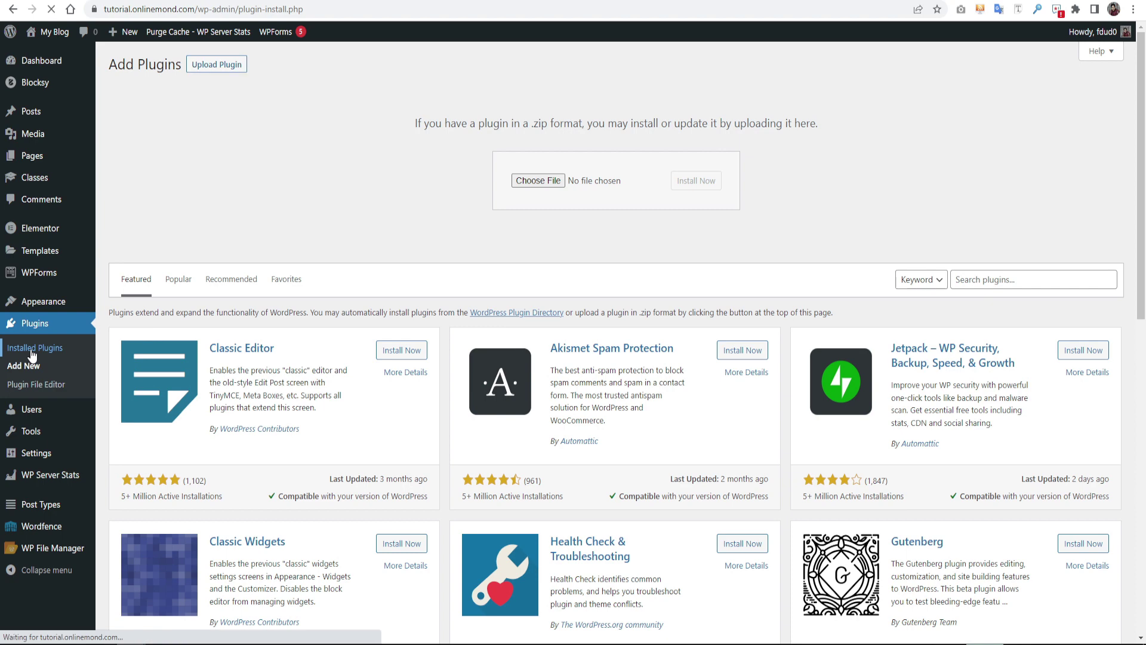
{"action": "scroll", "coordinate": [178, 444], "scroll_direction": "down", "scroll_amount": 2}
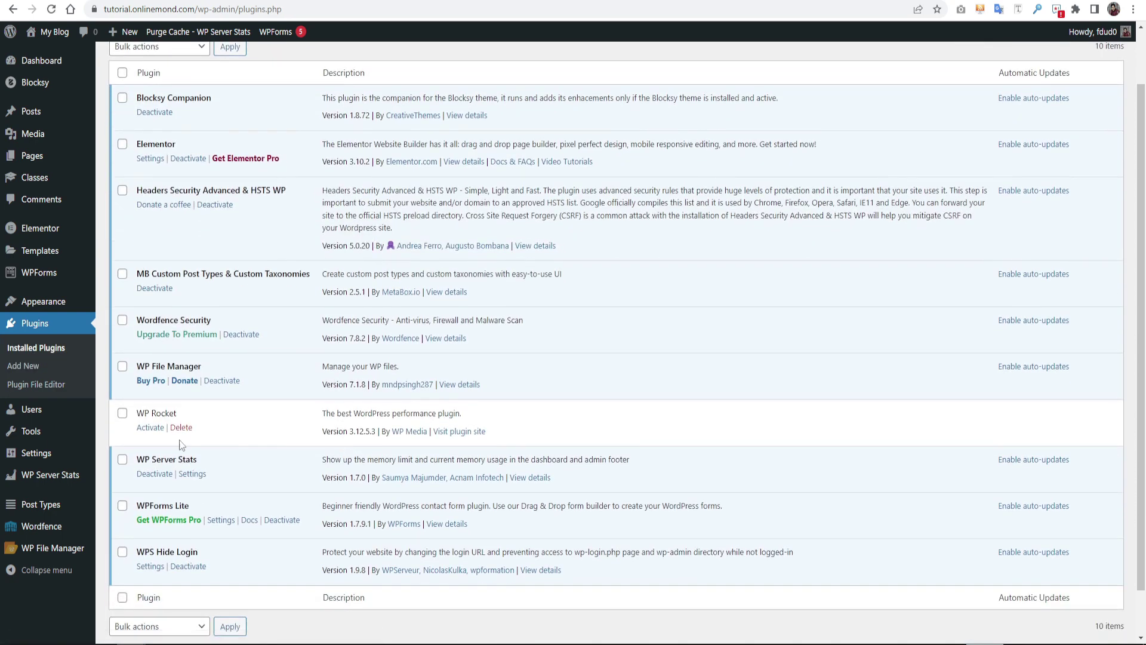
Activate WP Rocket and clear its cache from the notice
{"action": "left_click", "coordinate": [150, 428]}
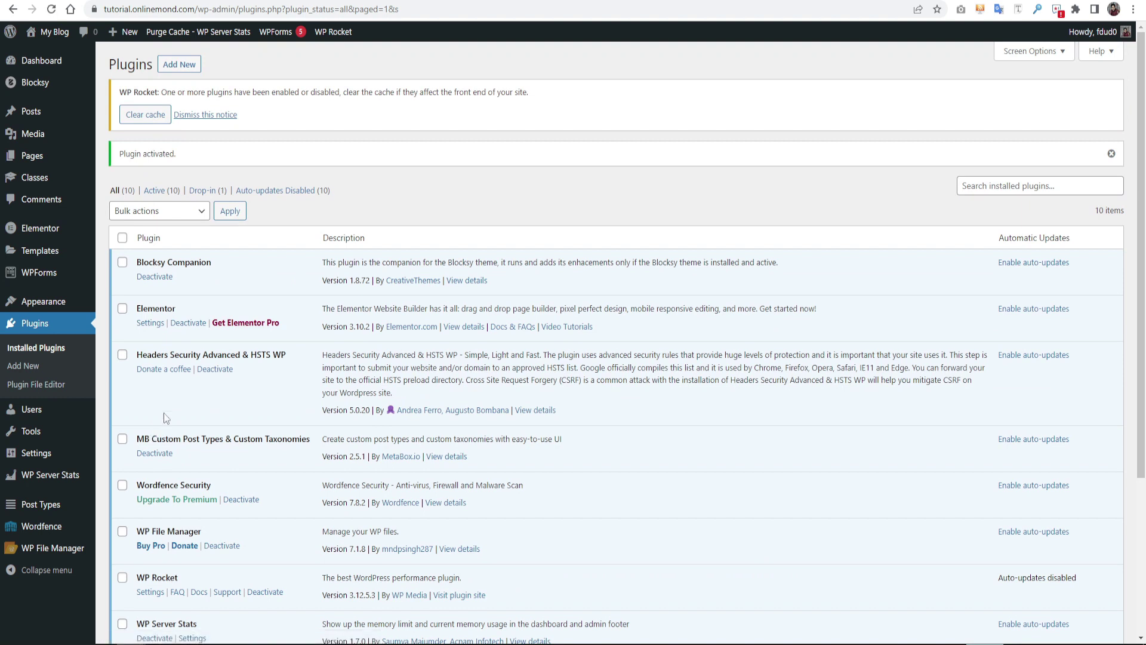
{"action": "left_click", "coordinate": [146, 115]}
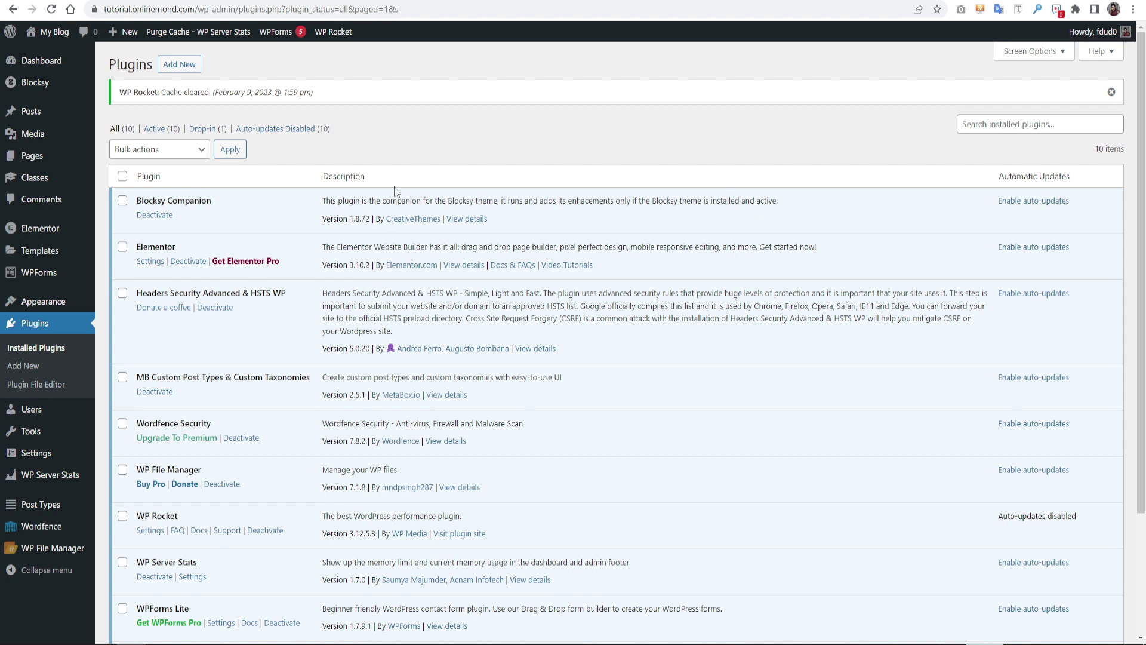
{"action": "mouse_move", "coordinate": [333, 32]}
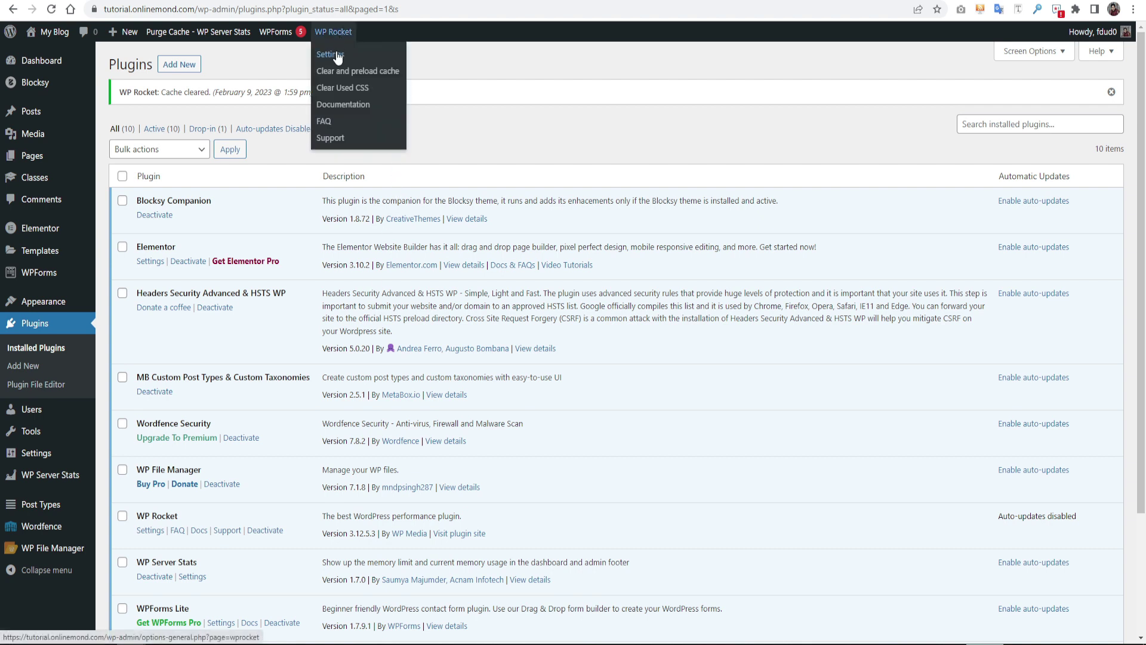
In WP Rocket's Cache settings, enable mobile caching with a 10-hour cache lifespan and save
{"action": "left_click", "coordinate": [336, 61]}
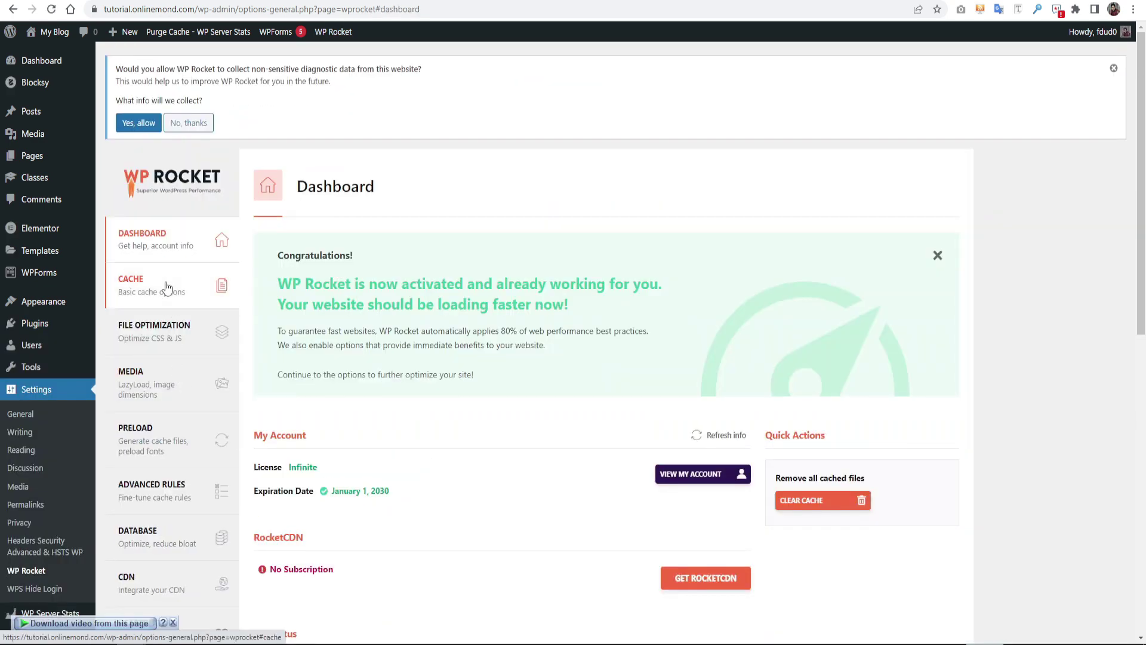
{"action": "left_click", "coordinate": [166, 287]}
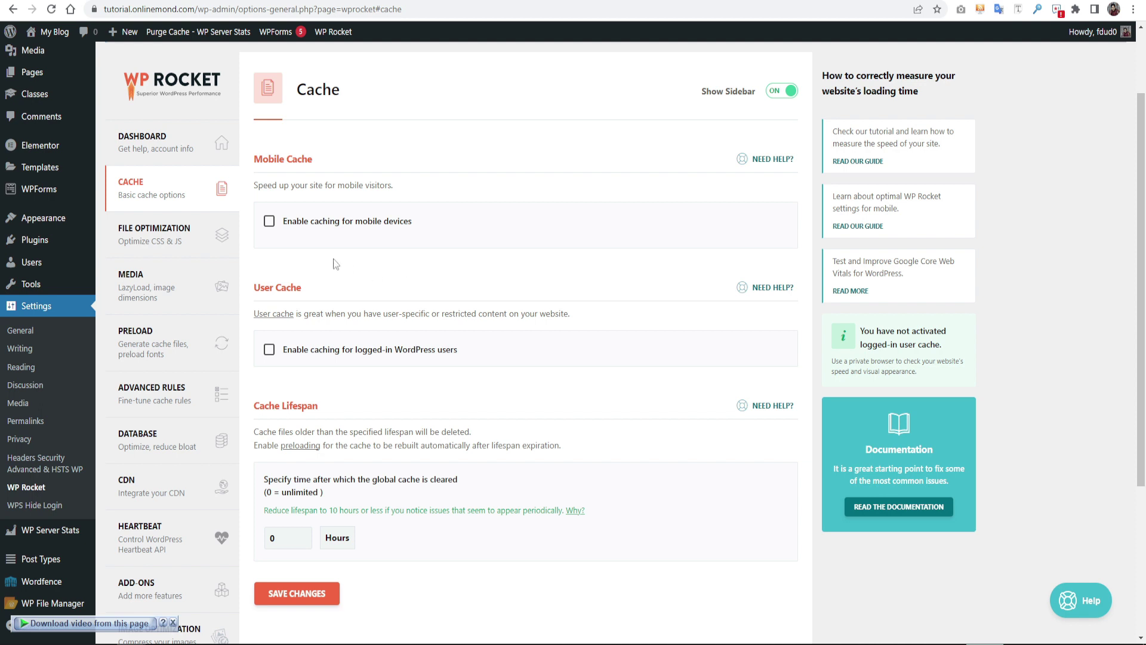
{"action": "left_click", "coordinate": [270, 221]}
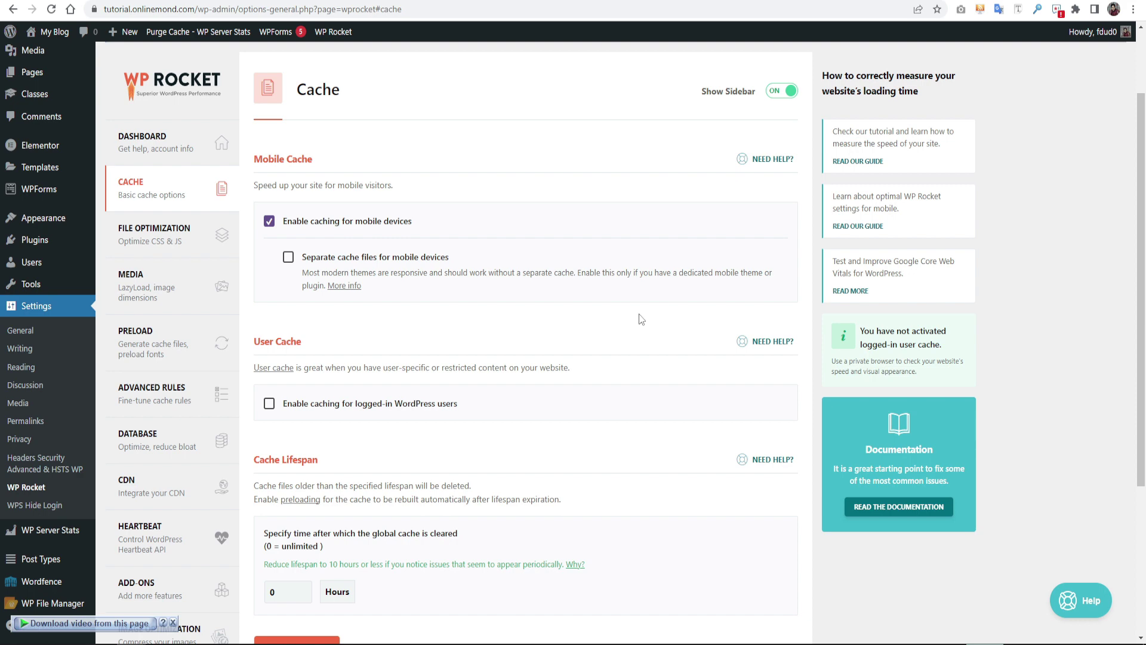
{"action": "scroll", "coordinate": [639, 319], "scroll_direction": "down", "scroll_amount": 1}
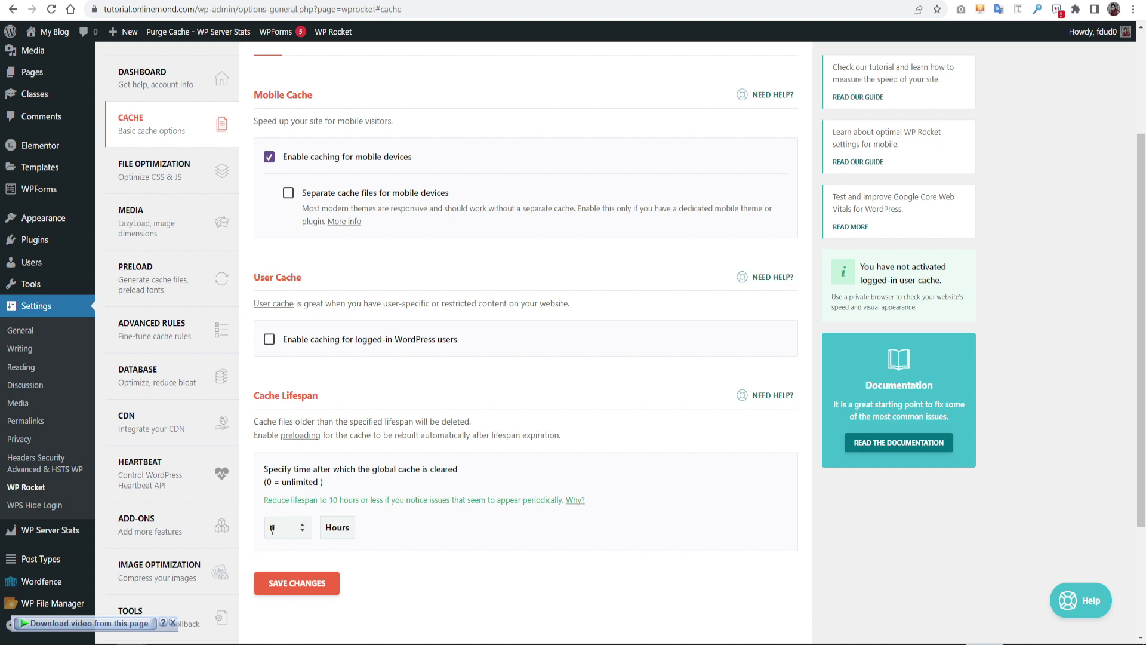
{"action": "type", "text": "0"}
{"action": "type", "text": "1"}
{"action": "left_click", "coordinate": [310, 585]}
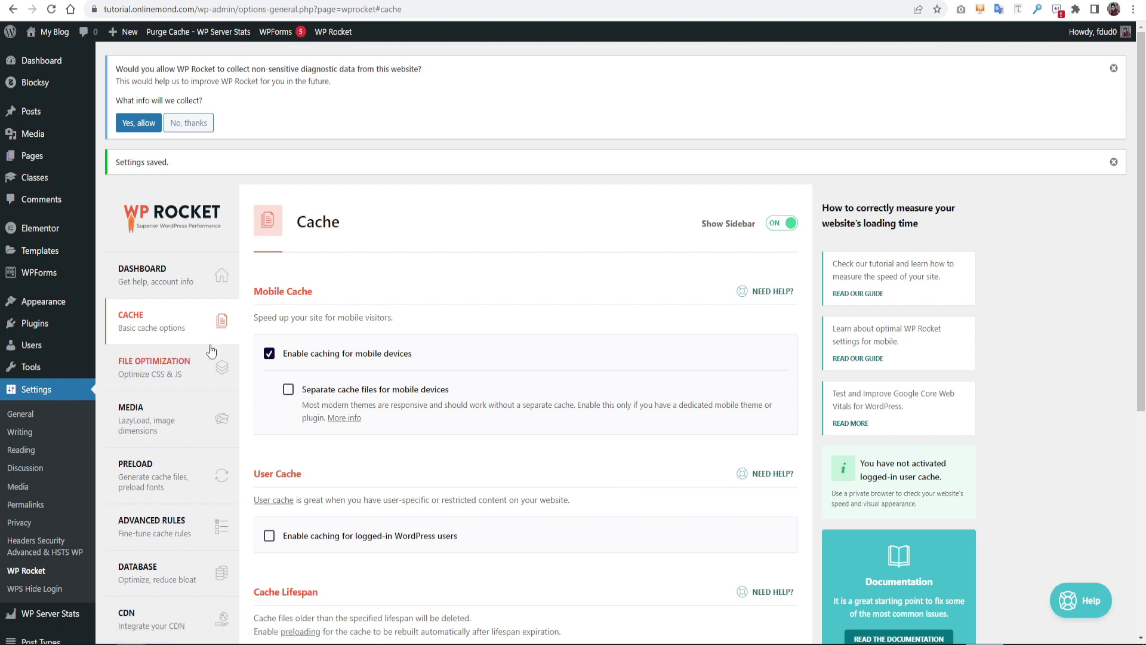
In File Optimization, enable Minify CSS files, confirm the warning, and select the site's domain in the address bar
{"action": "left_click", "coordinate": [162, 372]}
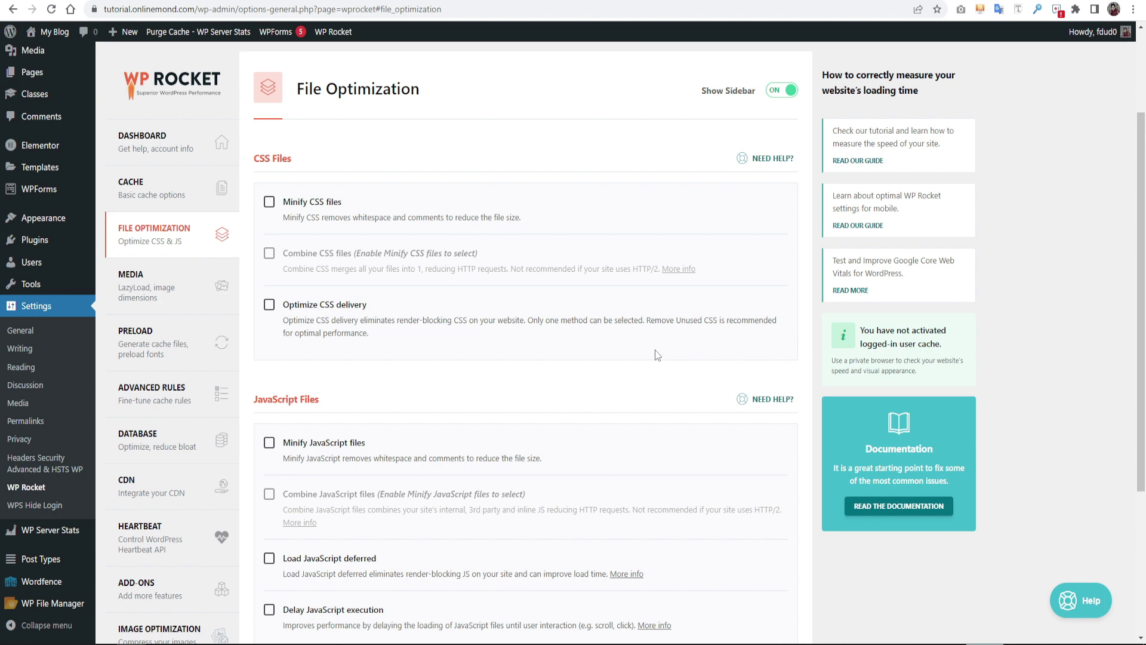
{"action": "left_click", "coordinate": [268, 202]}
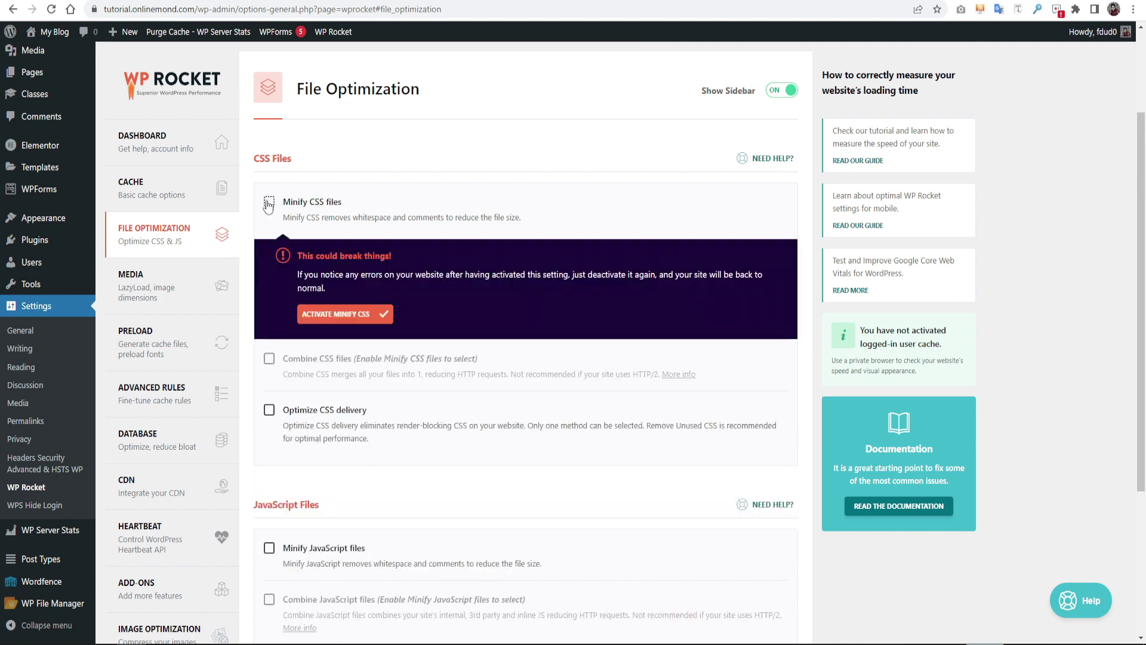
{"action": "left_click", "coordinate": [348, 308]}
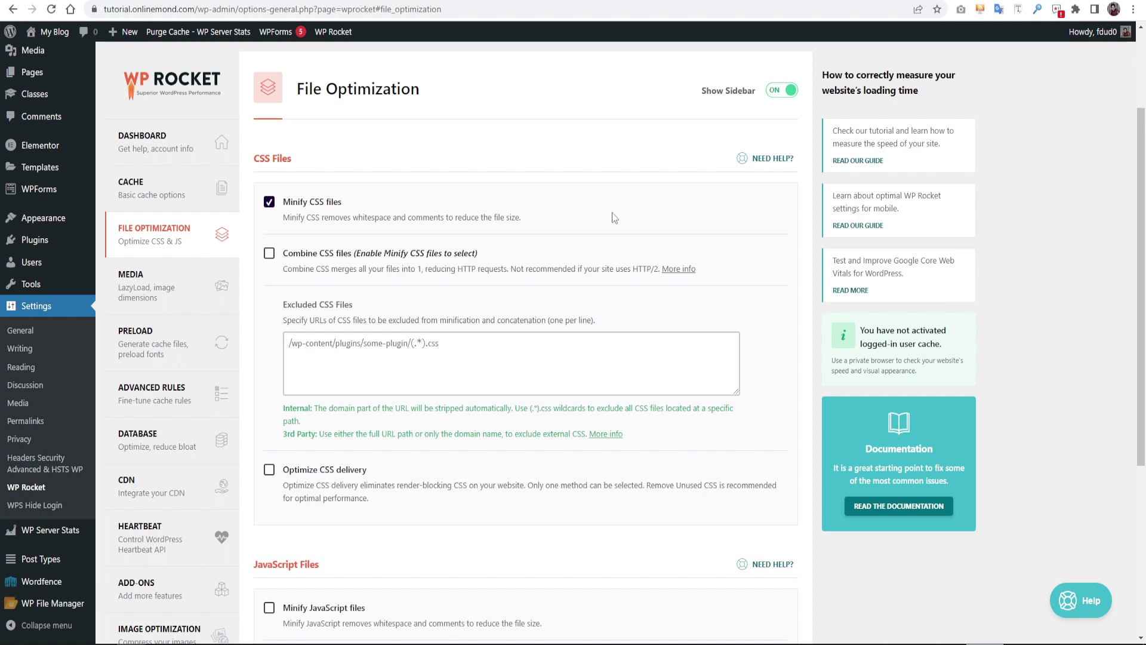
{"action": "left_click_drag", "start_coordinate": [195, 9], "coordinate": [52, 18]}
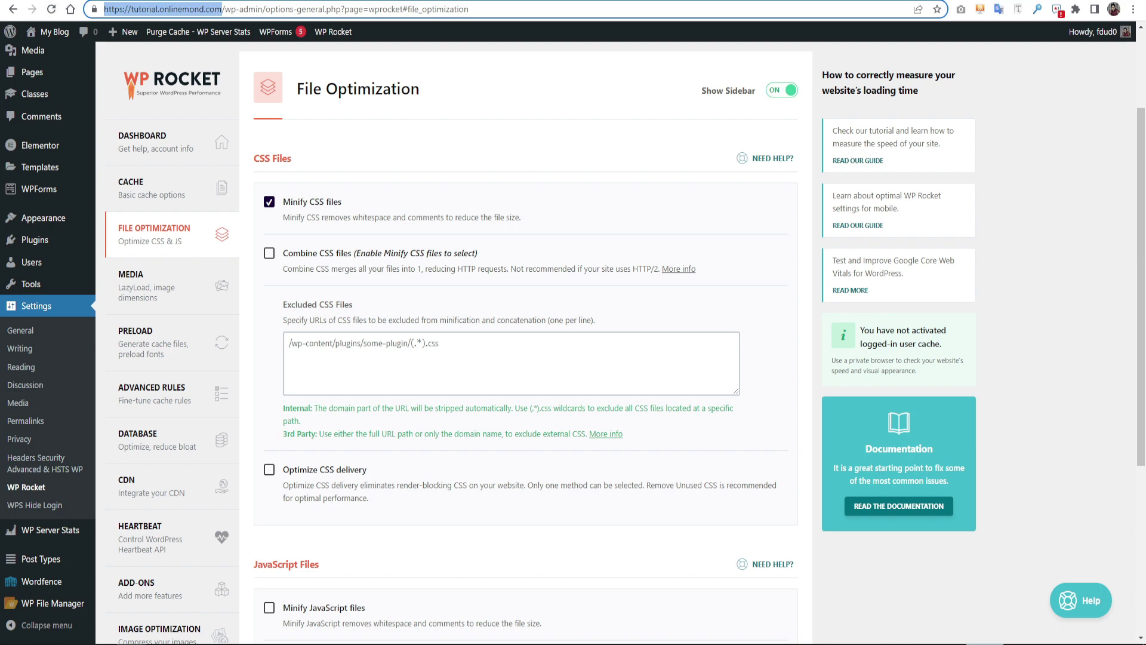
Search Google for 'http 2 checker' in a new tab and open the KeyCDN HTTP/2 Test
{"action": "key", "text": "ctrl+t"}
{"action": "type", "text": "httt"}
{"action": "key", "text": "BackSpace"}
{"action": "type", "text": "p"}
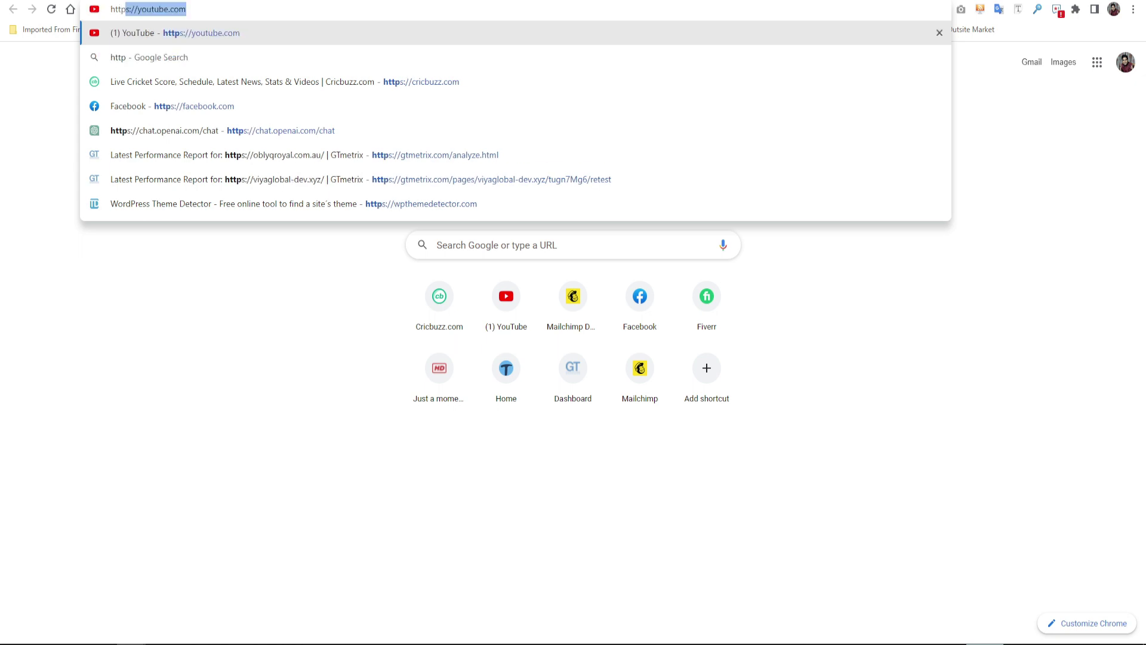
{"action": "type", "text": " 2"}
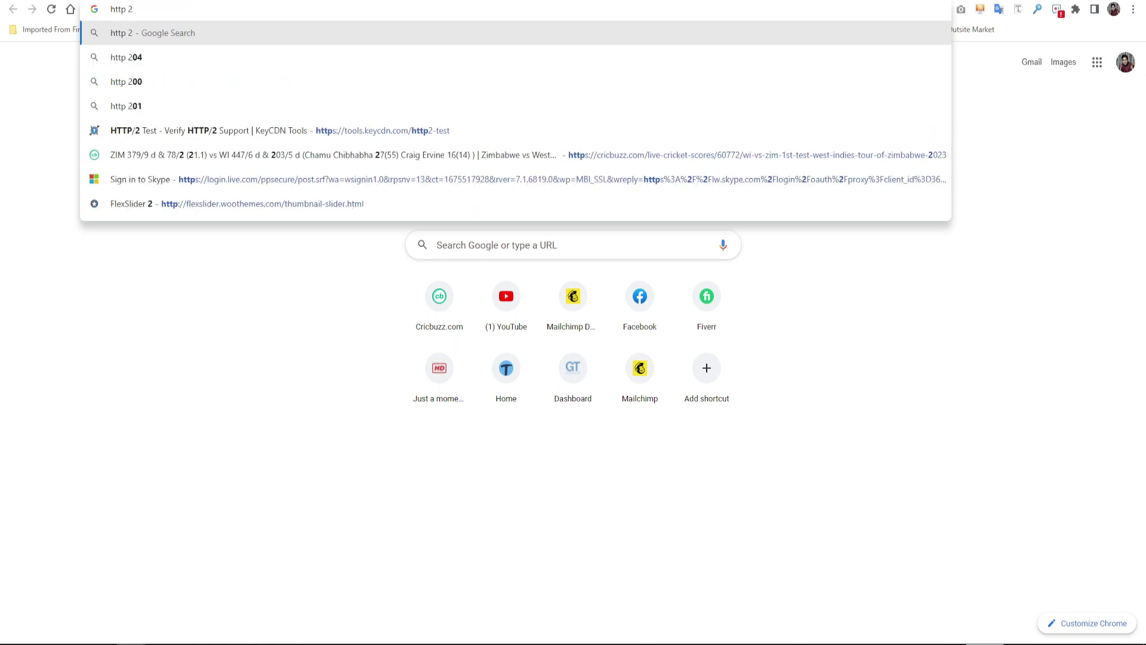
{"action": "type", "text": " che"}
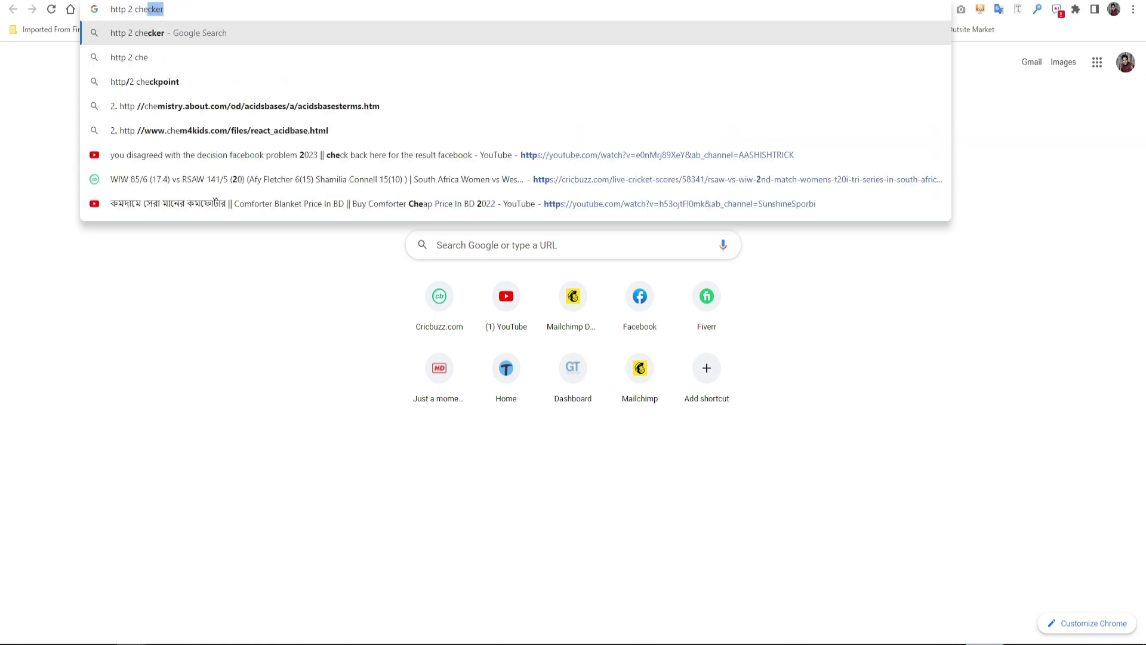
{"action": "key", "text": "Return"}
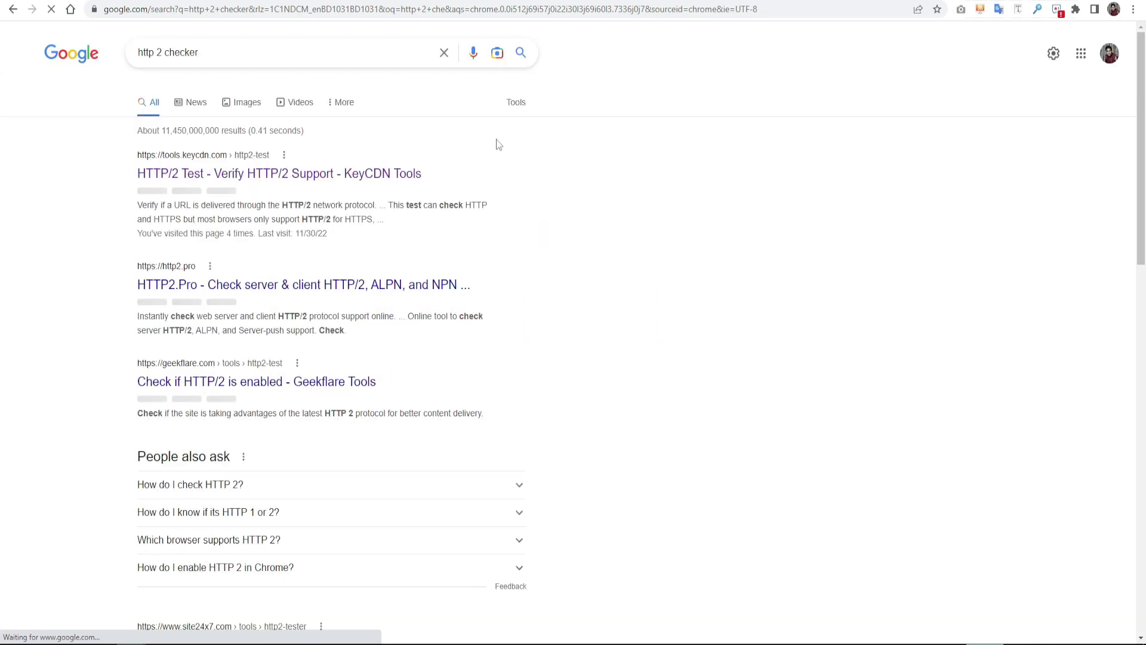
{"action": "left_click", "coordinate": [257, 175]}
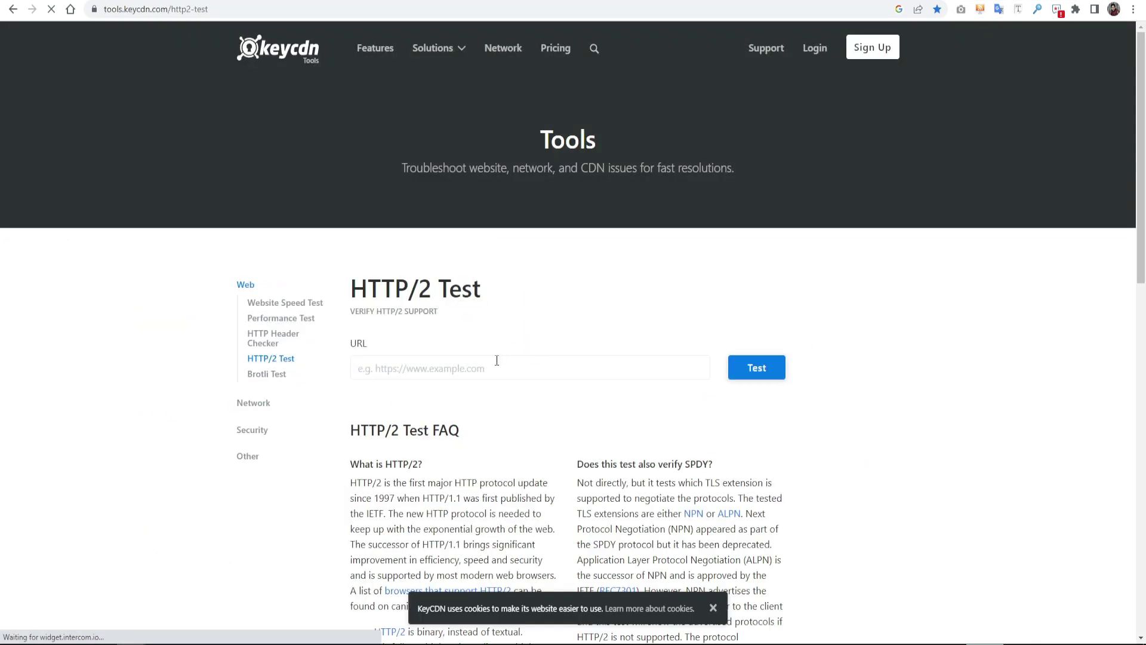
Paste tutorial.onlinemond.com into the URL field and run the HTTP/2 test
{"action": "left_click", "coordinate": [489, 366]}
{"action": "type", "text": "https://tutorial.onlinemond.com/"}
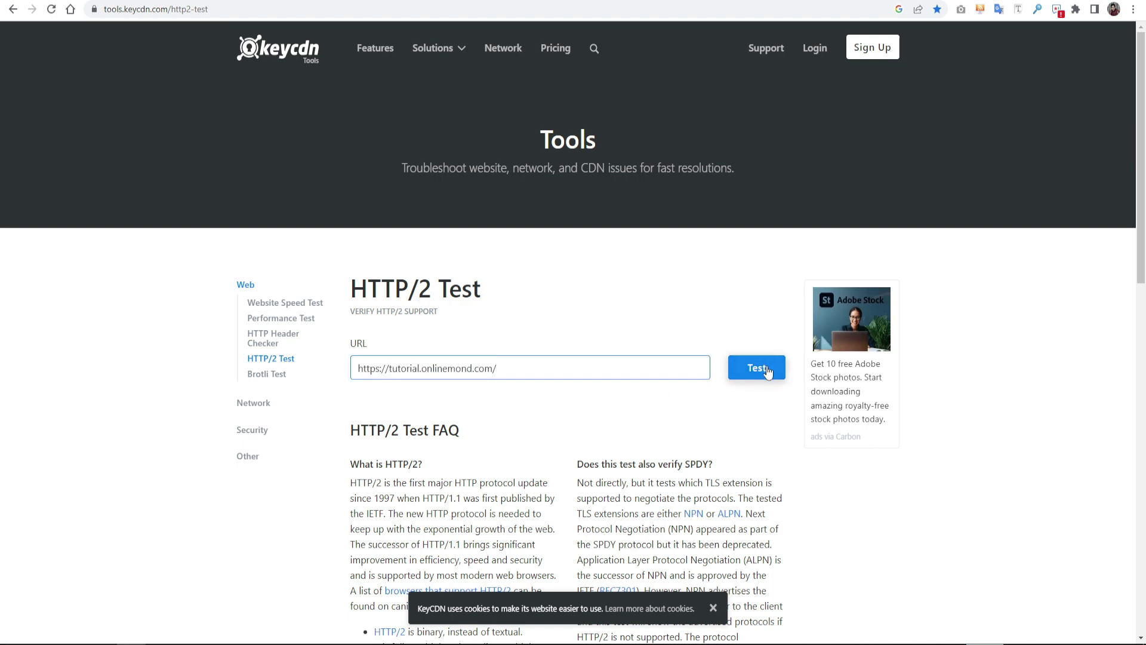
{"action": "left_click", "coordinate": [757, 368]}
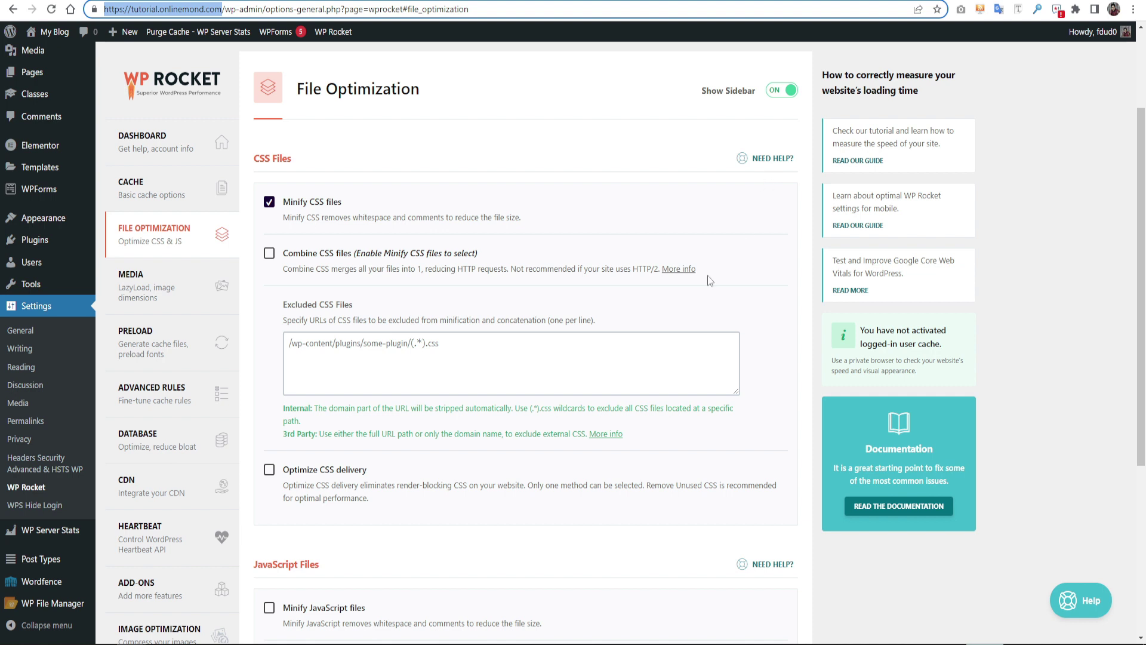
{"action": "scroll", "coordinate": [634, 272], "scroll_direction": "down", "scroll_amount": 1}
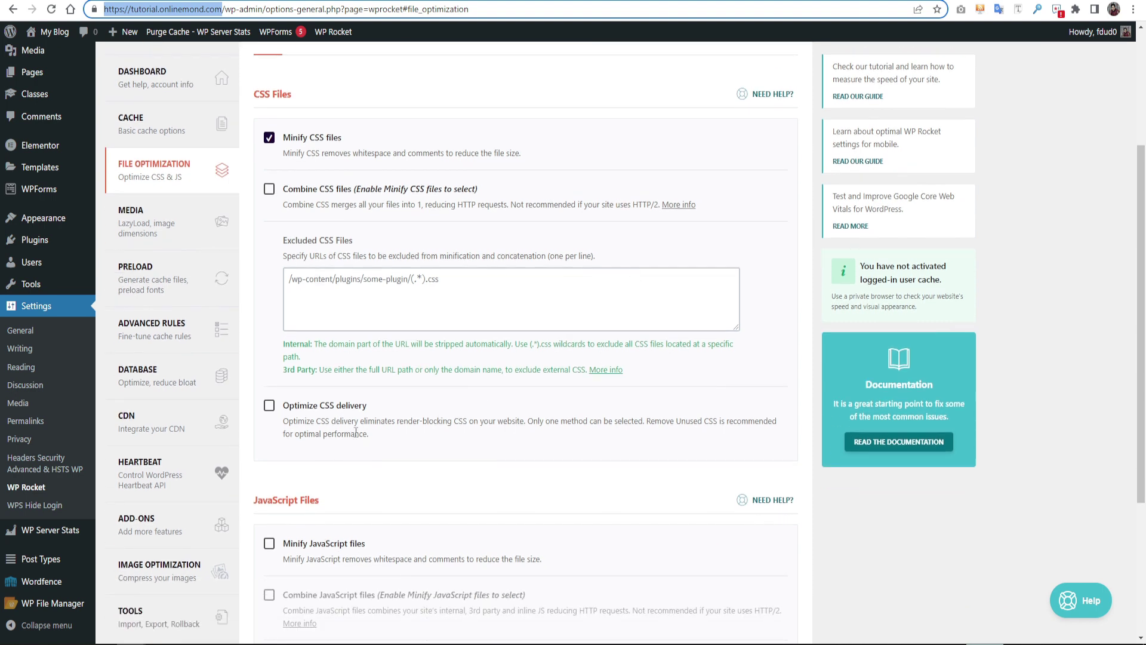
Enable Optimize CSS delivery and activate Remove Unused CSS
{"action": "left_click", "coordinate": [269, 407]}
{"action": "scroll", "coordinate": [453, 293], "scroll_direction": "down", "scroll_amount": 2}
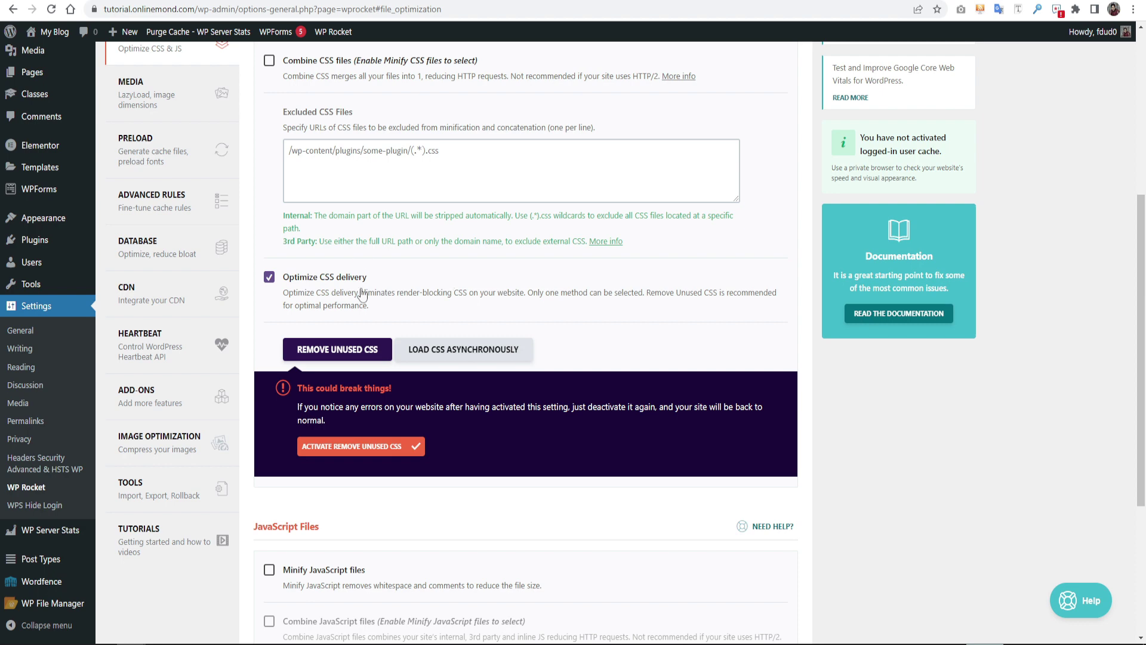
{"action": "left_click", "coordinate": [354, 453]}
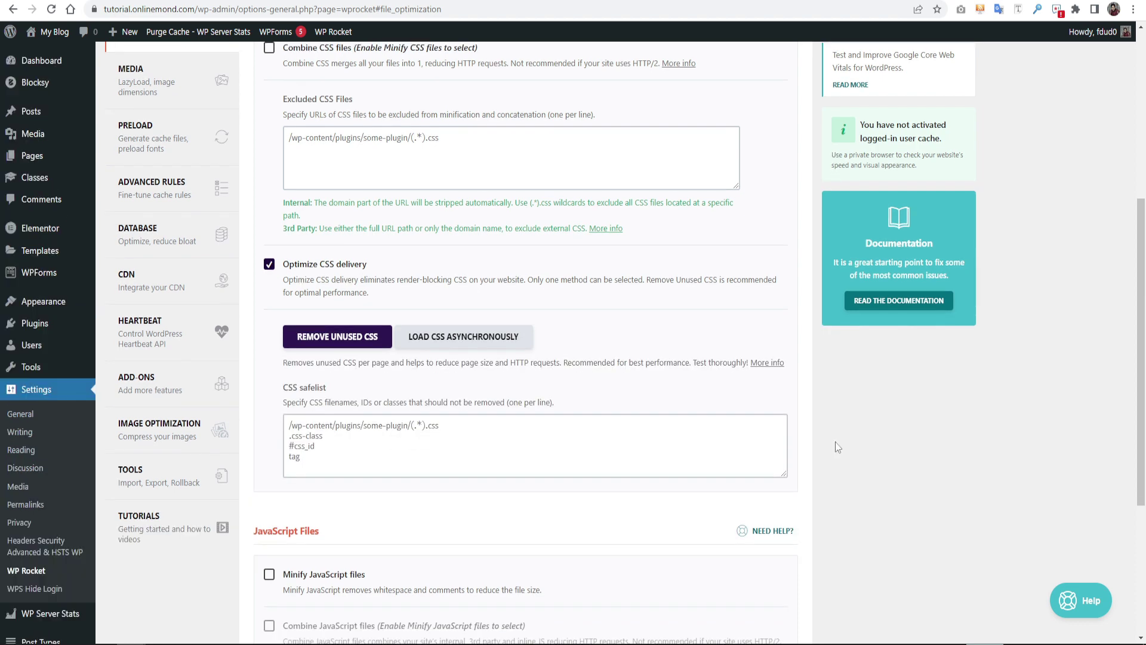
{"action": "scroll", "coordinate": [837, 447], "scroll_direction": "down", "scroll_amount": 3}
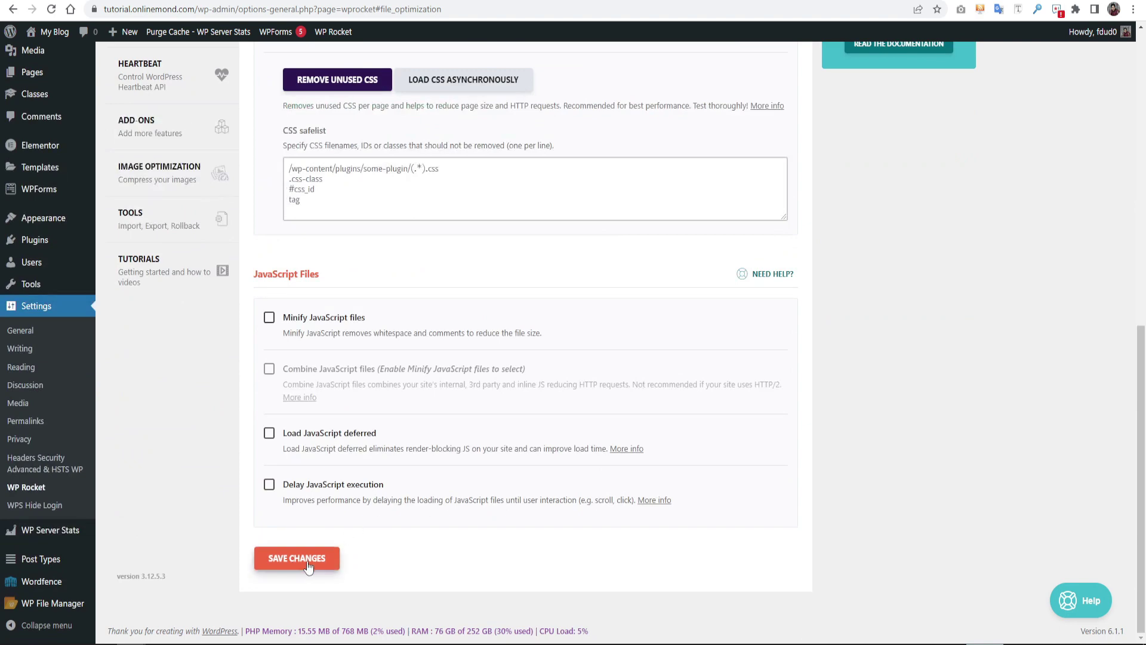
Save the CSS settings, reload the Yogi site in the Incognito window, and return to the admin window
{"action": "left_click", "coordinate": [308, 563]}
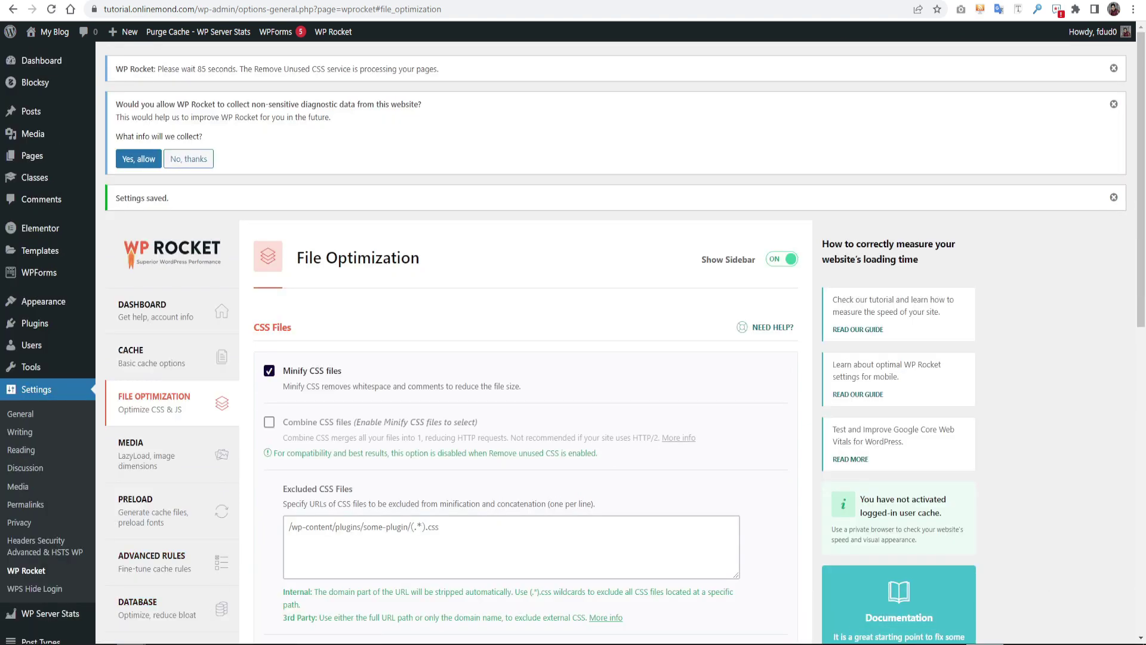
{"action": "left_click", "coordinate": [191, 596]}
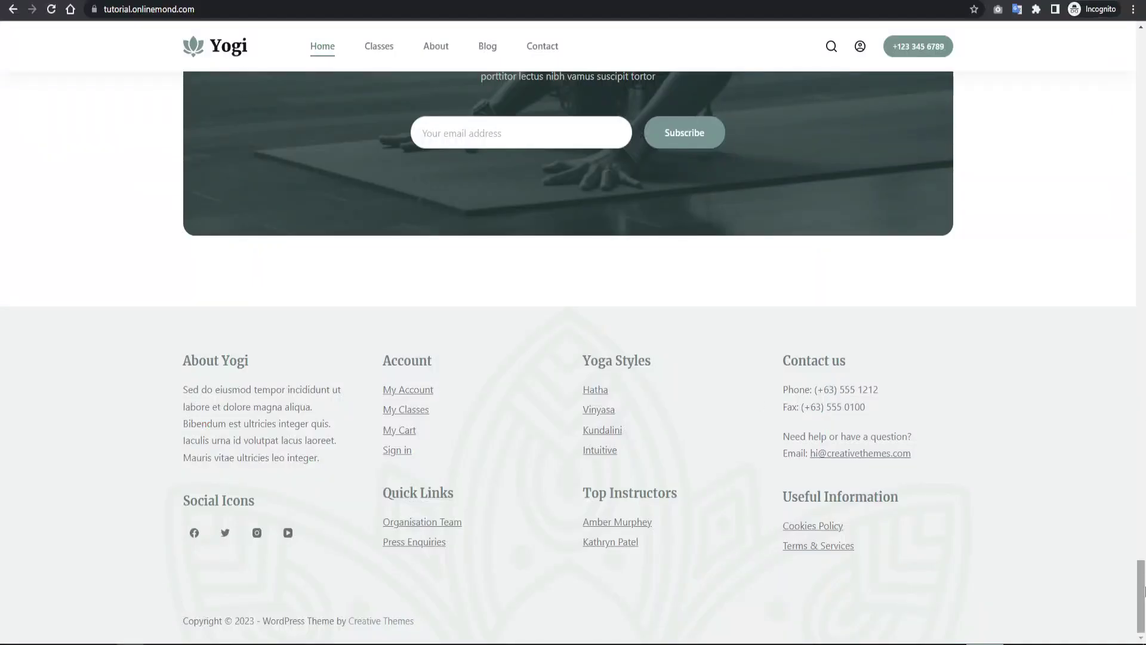
{"action": "left_click_drag", "start_coordinate": [1144, 592], "coordinate": [1144, 68]}
{"action": "key", "text": "F5"}
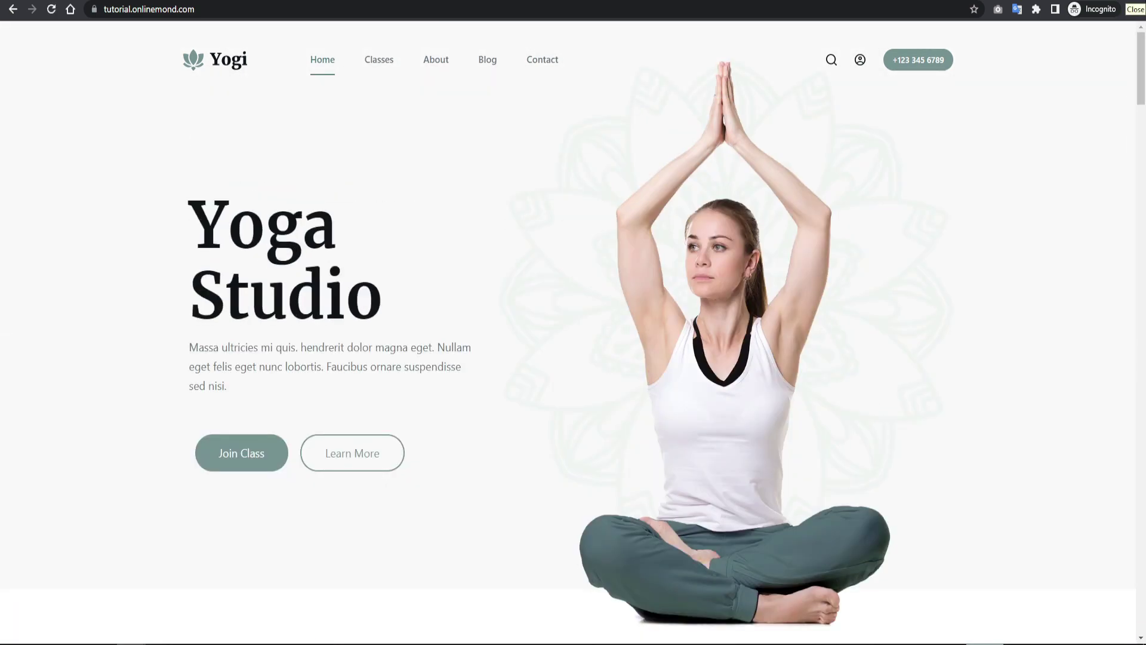
{"action": "left_click_drag", "start_coordinate": [1143, 67], "coordinate": [1143, 596]}
{"action": "mouse_move", "coordinate": [88, 618]}
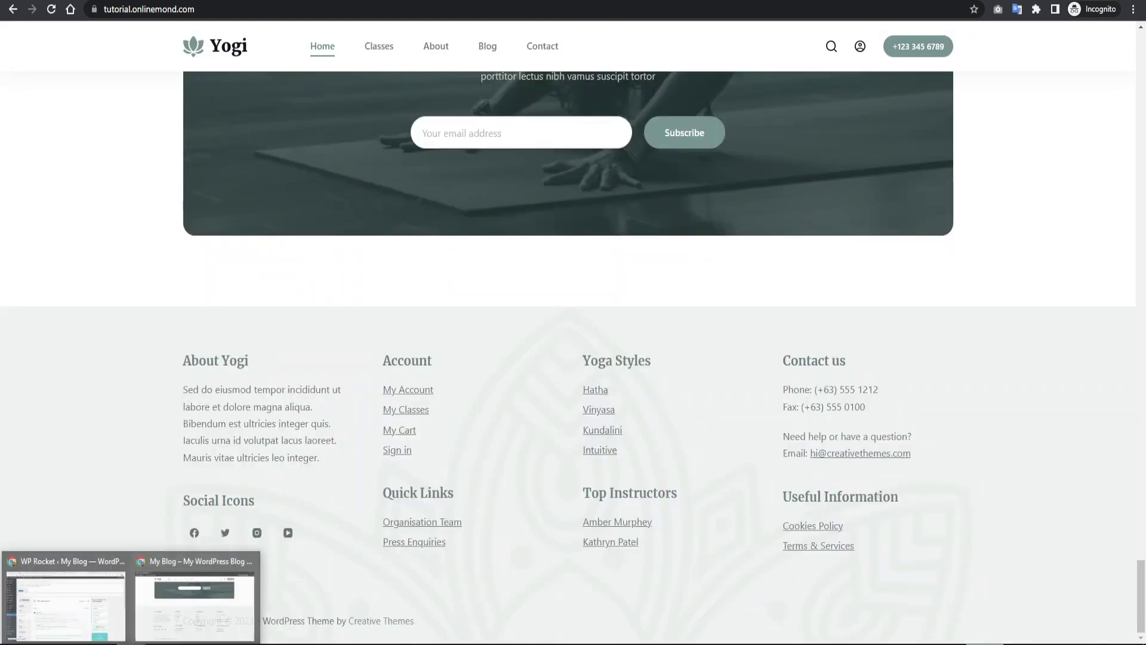
{"action": "left_click", "coordinate": [88, 604]}
{"action": "scroll", "coordinate": [1067, 358], "scroll_direction": "down", "scroll_amount": 5}
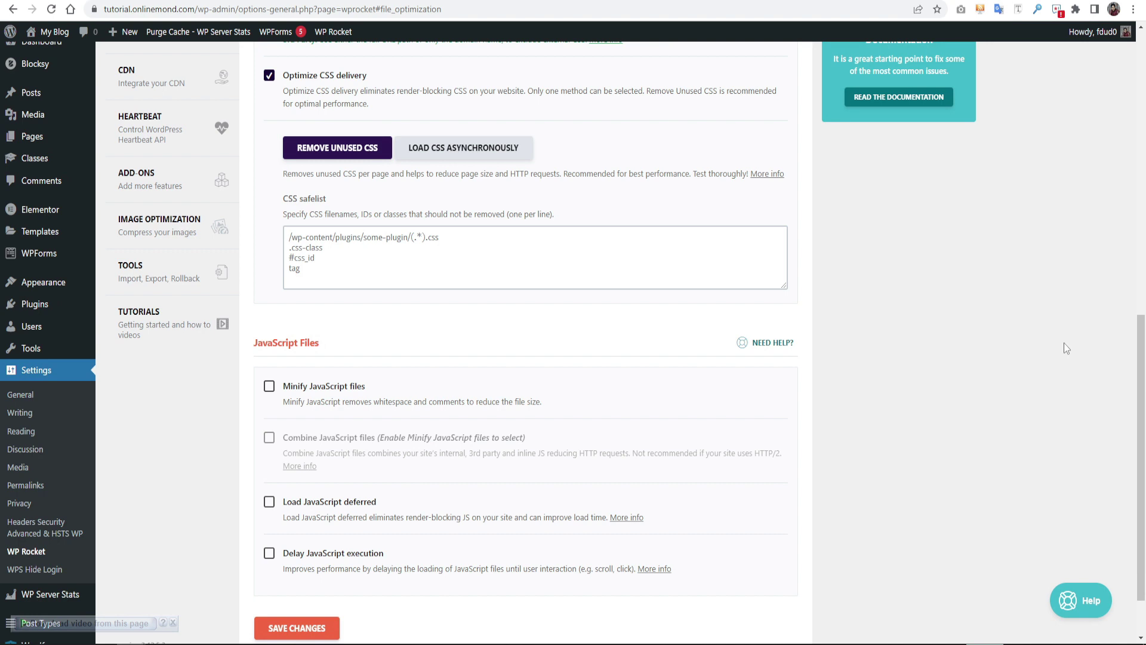
Enable Minify JavaScript, Load JavaScript deferred and Delay JavaScript execution, then save
{"action": "left_click", "coordinate": [270, 386]}
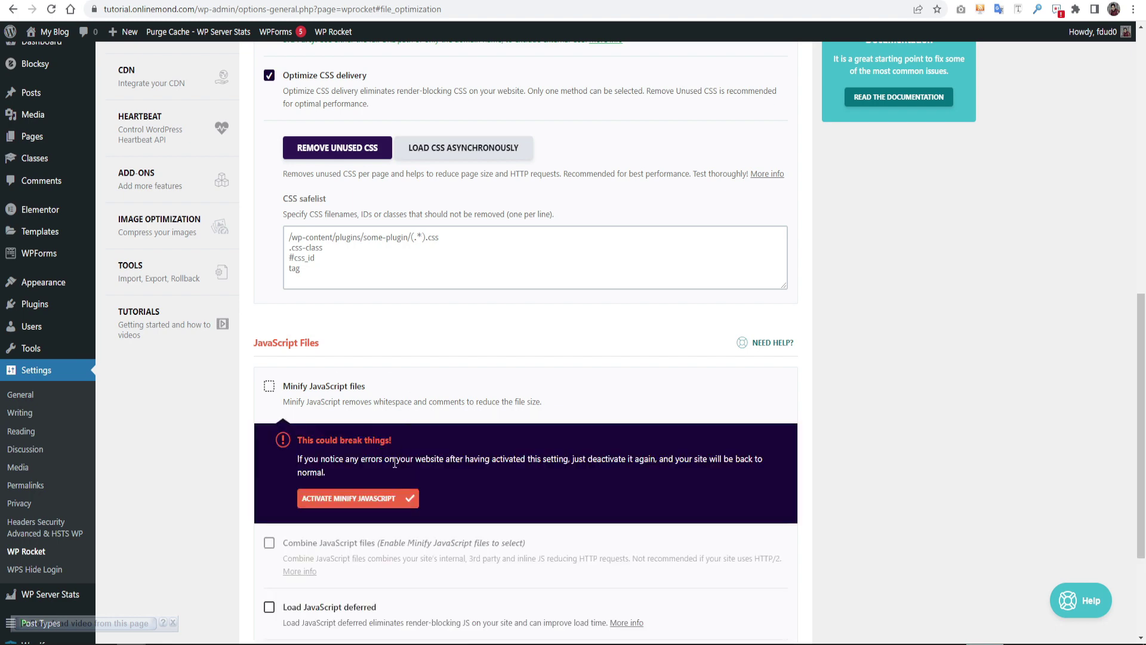
{"action": "left_click", "coordinate": [379, 500]}
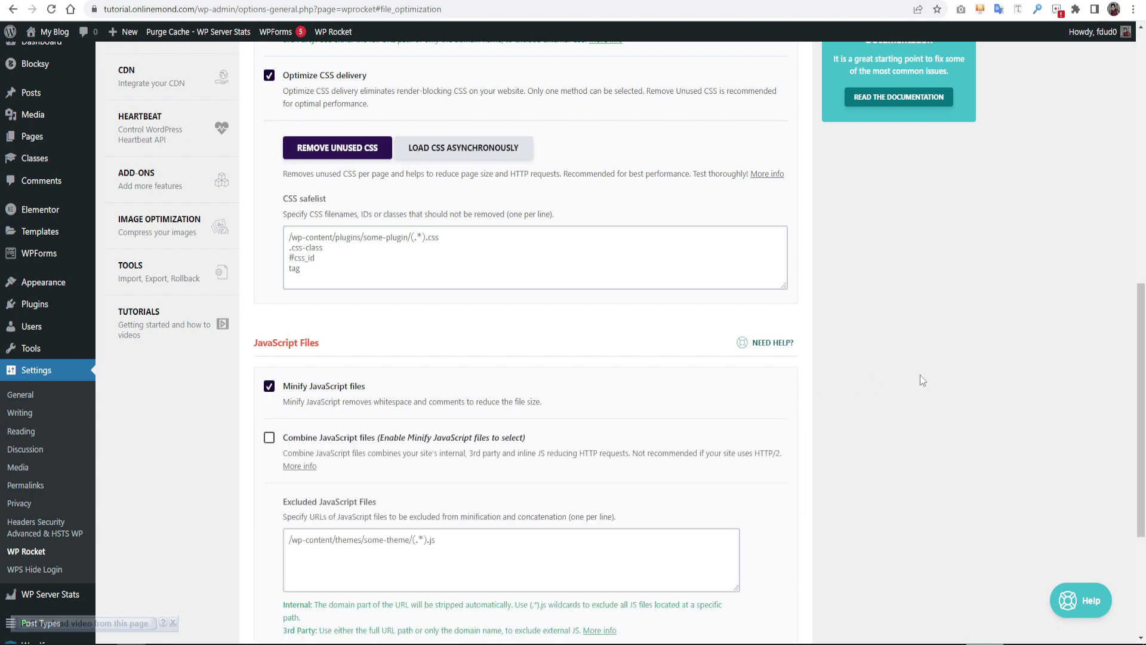
{"action": "scroll", "coordinate": [920, 376], "scroll_direction": "down", "scroll_amount": 2}
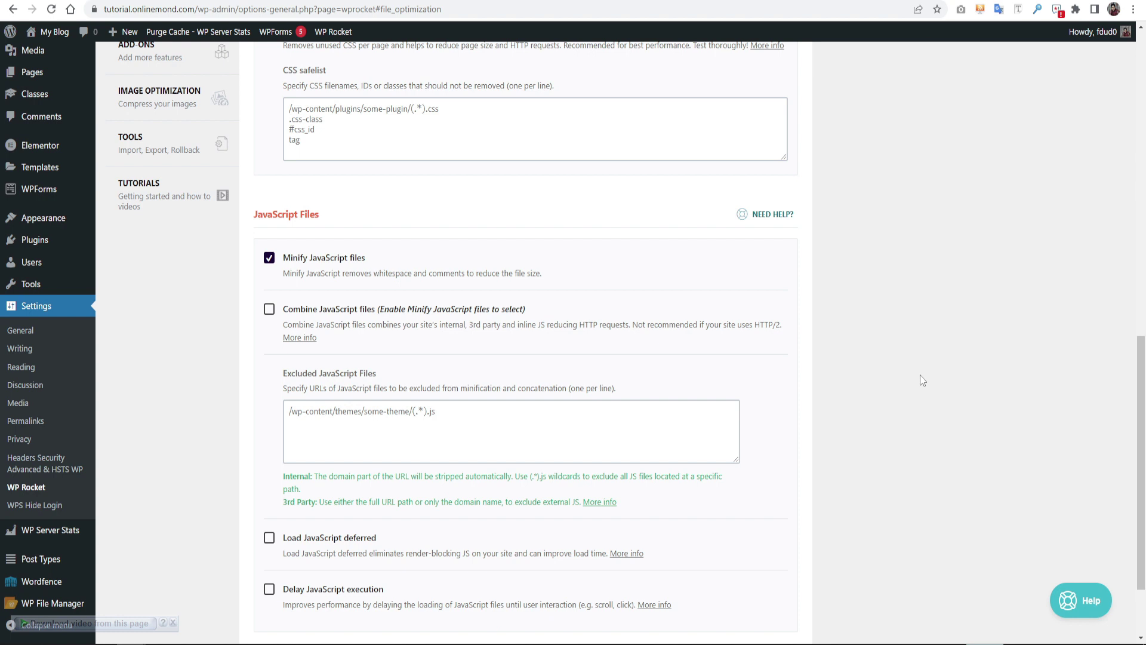
{"action": "scroll", "coordinate": [956, 340], "scroll_direction": "down", "scroll_amount": 1}
{"action": "scroll", "coordinate": [955, 342], "scroll_direction": "down", "scroll_amount": 1}
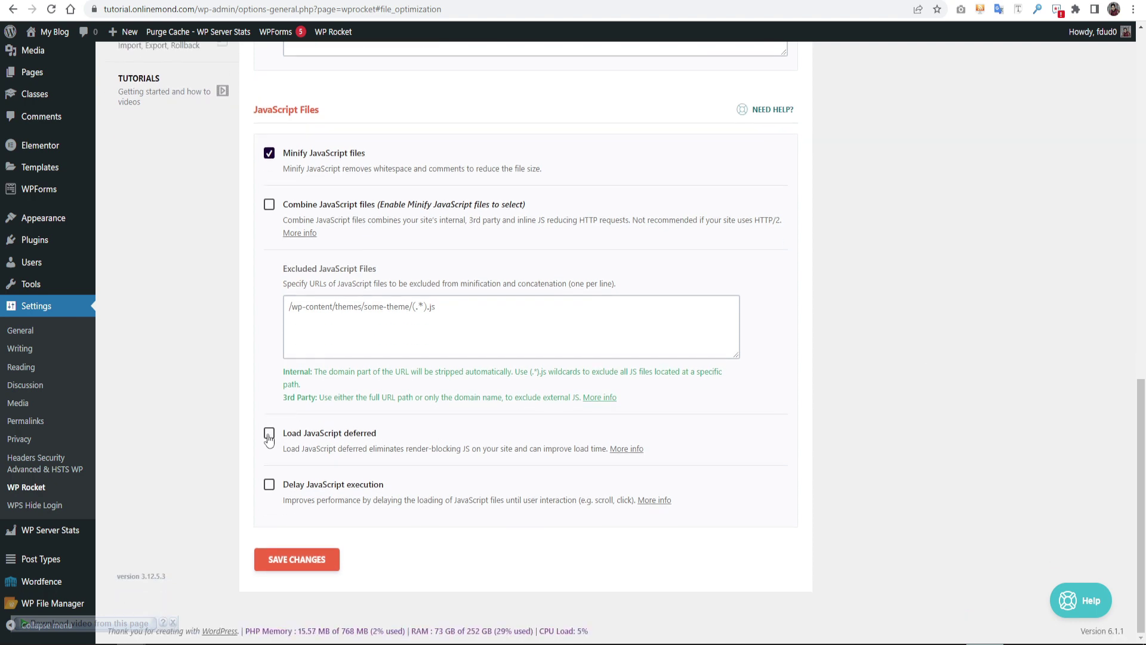
{"action": "left_click", "coordinate": [269, 435]}
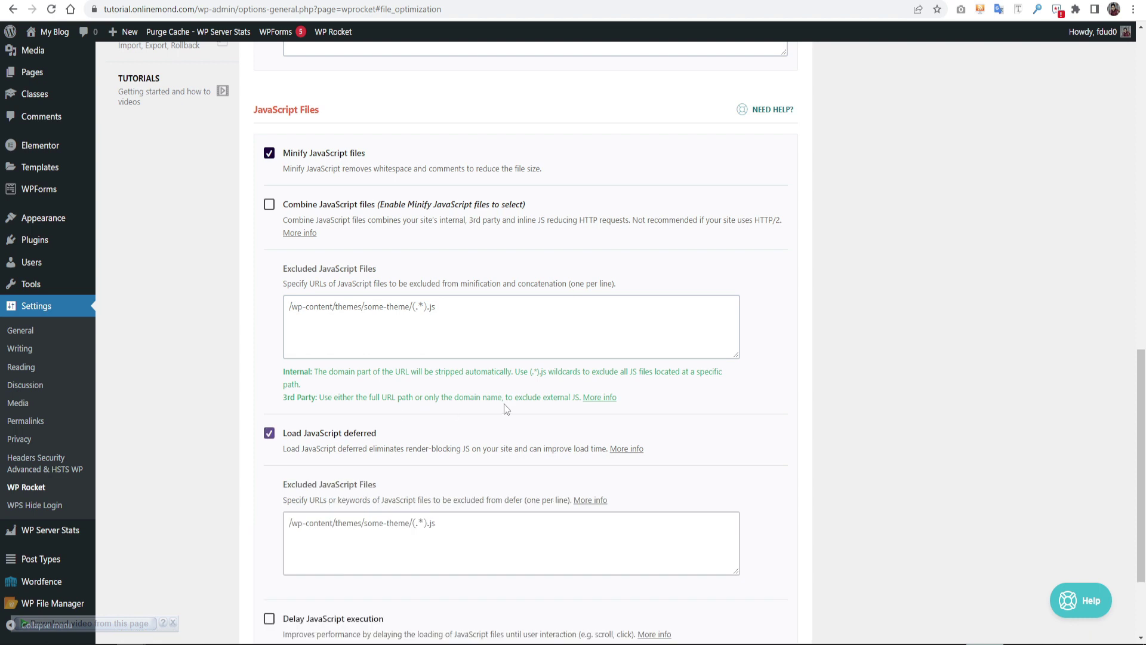
{"action": "scroll", "coordinate": [505, 409], "scroll_direction": "down", "scroll_amount": 2}
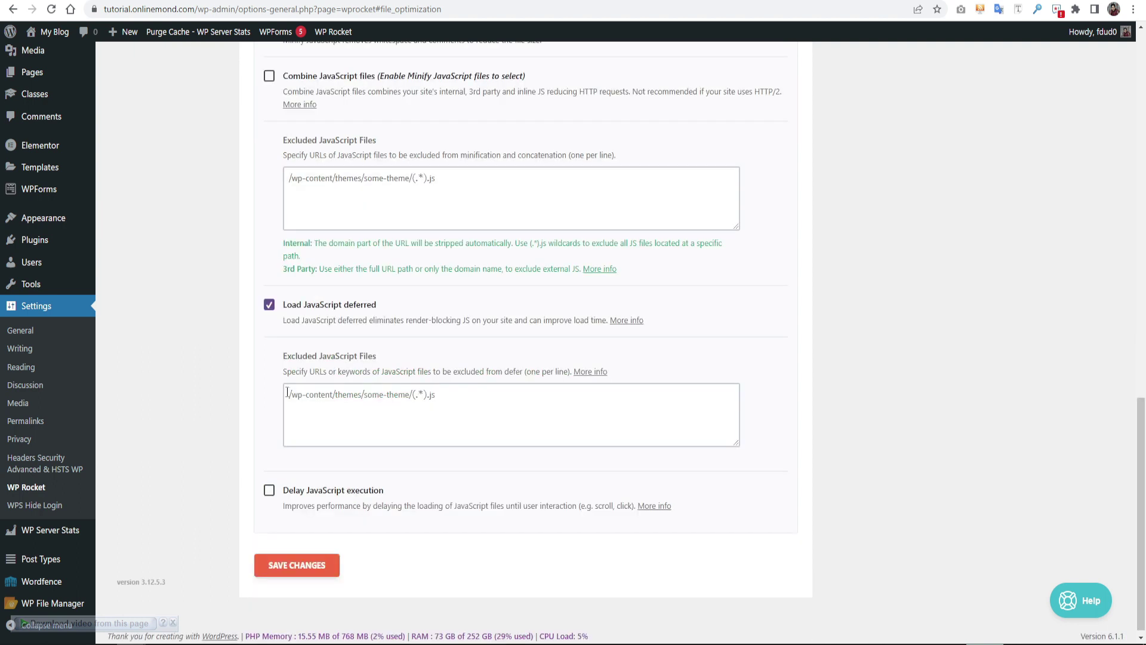
{"action": "left_click", "coordinate": [268, 491]}
{"action": "scroll", "coordinate": [269, 496], "scroll_direction": "down", "scroll_amount": 2}
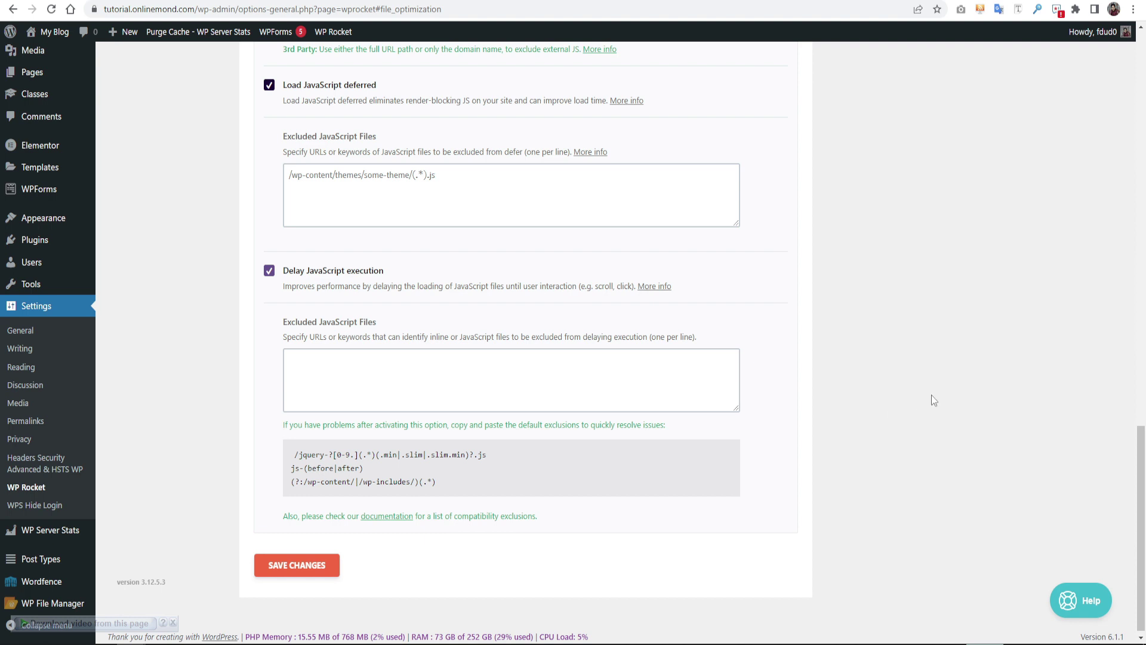
{"action": "left_click", "coordinate": [291, 573]}
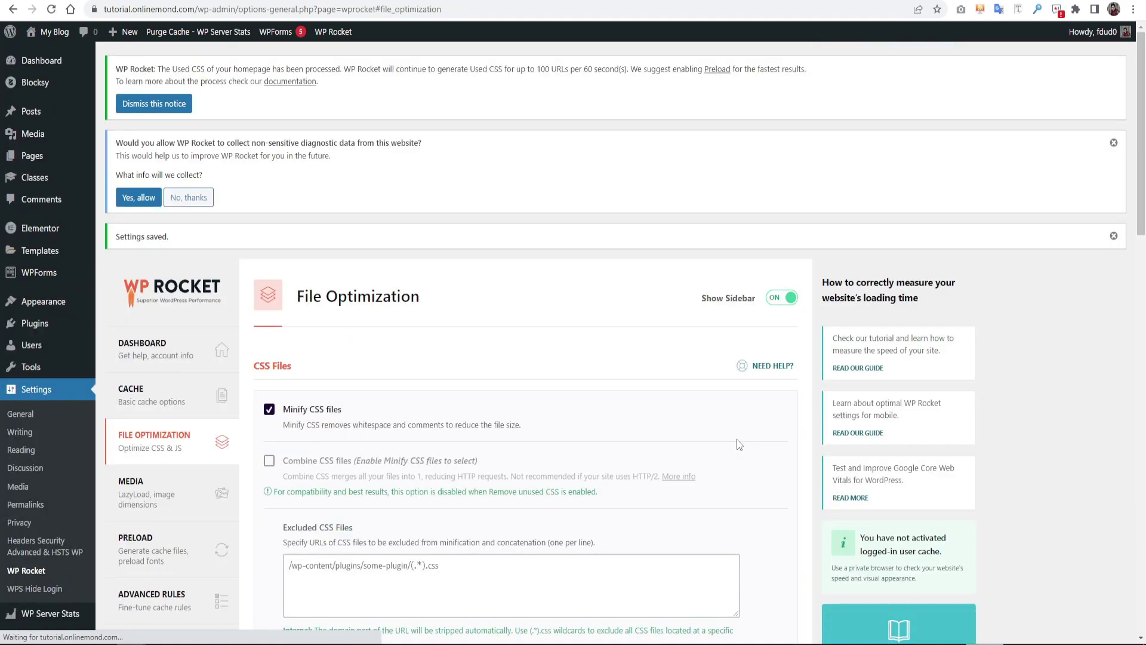
Enable lazy loading for images, iframes and videos, YouTube preview images and missing image dimensions, then save
{"action": "left_click", "coordinate": [155, 495]}
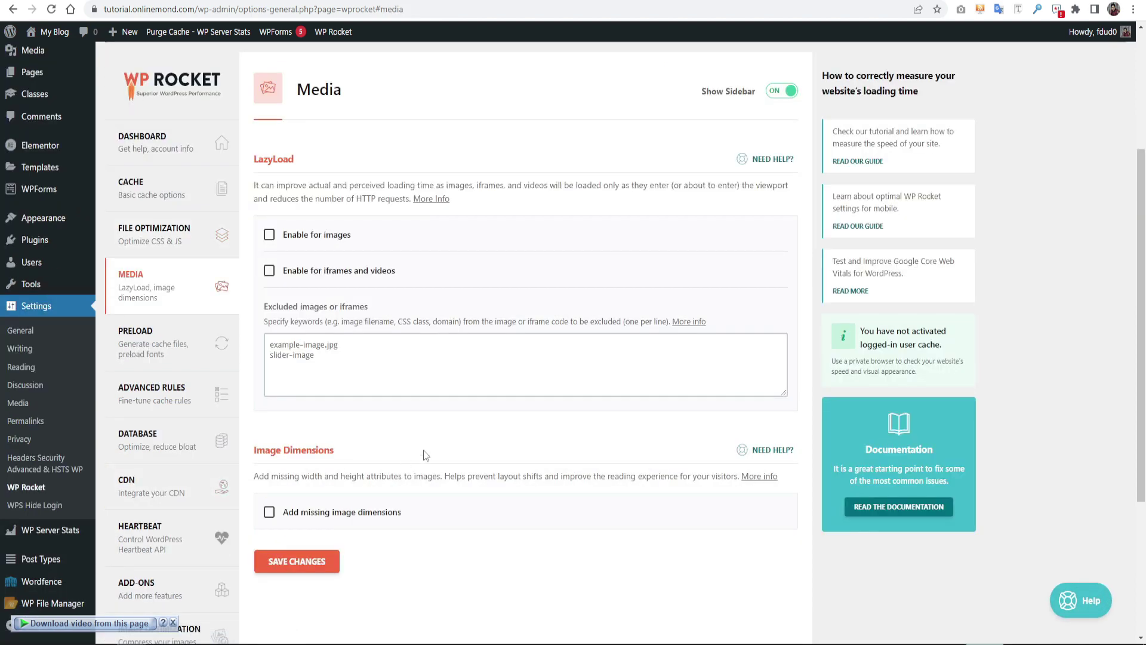
{"action": "left_click", "coordinate": [269, 235]}
{"action": "left_click", "coordinate": [362, 277]}
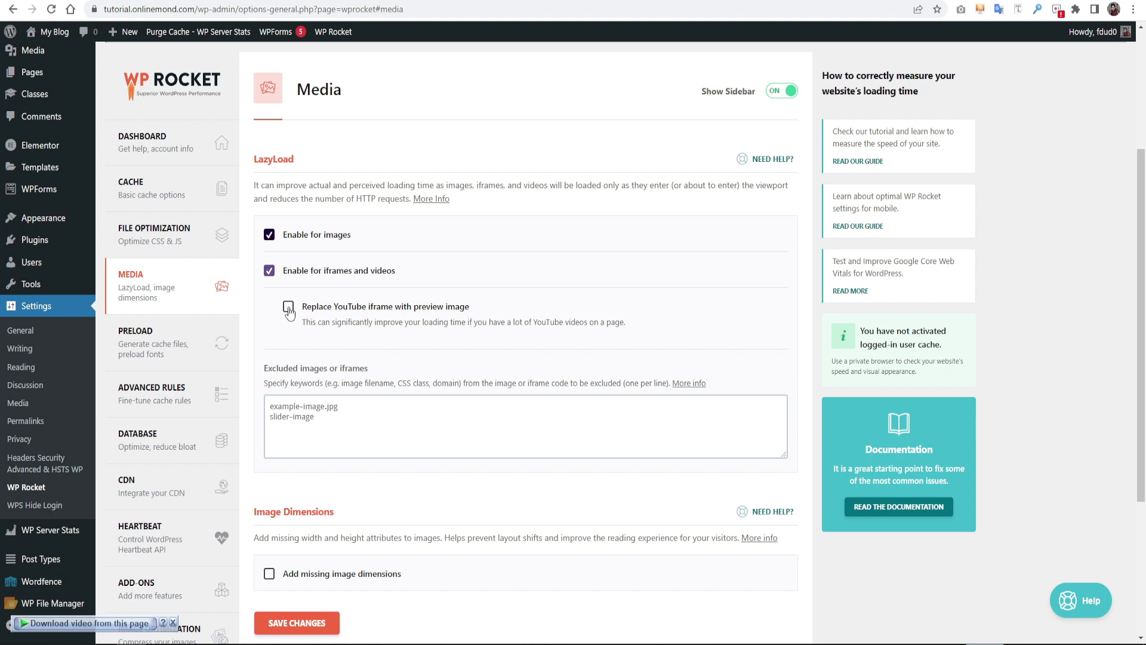
{"action": "left_click", "coordinate": [289, 308]}
{"action": "scroll", "coordinate": [455, 481], "scroll_direction": "down", "scroll_amount": 2}
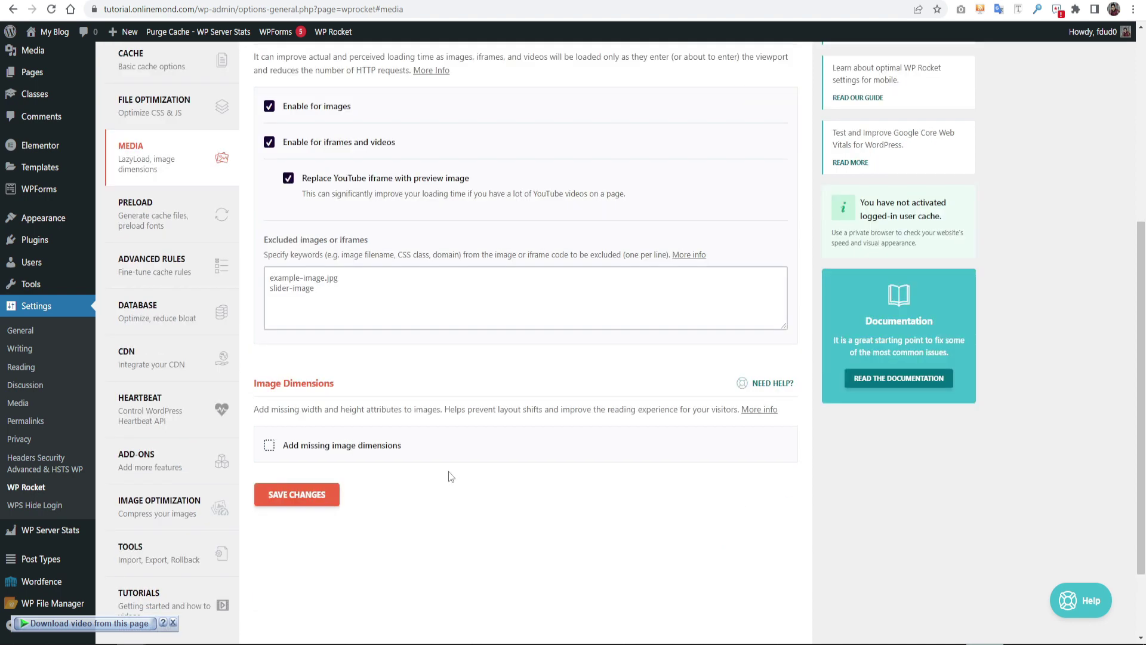
{"action": "left_click", "coordinate": [664, 431]}
{"action": "left_click", "coordinate": [297, 499]}
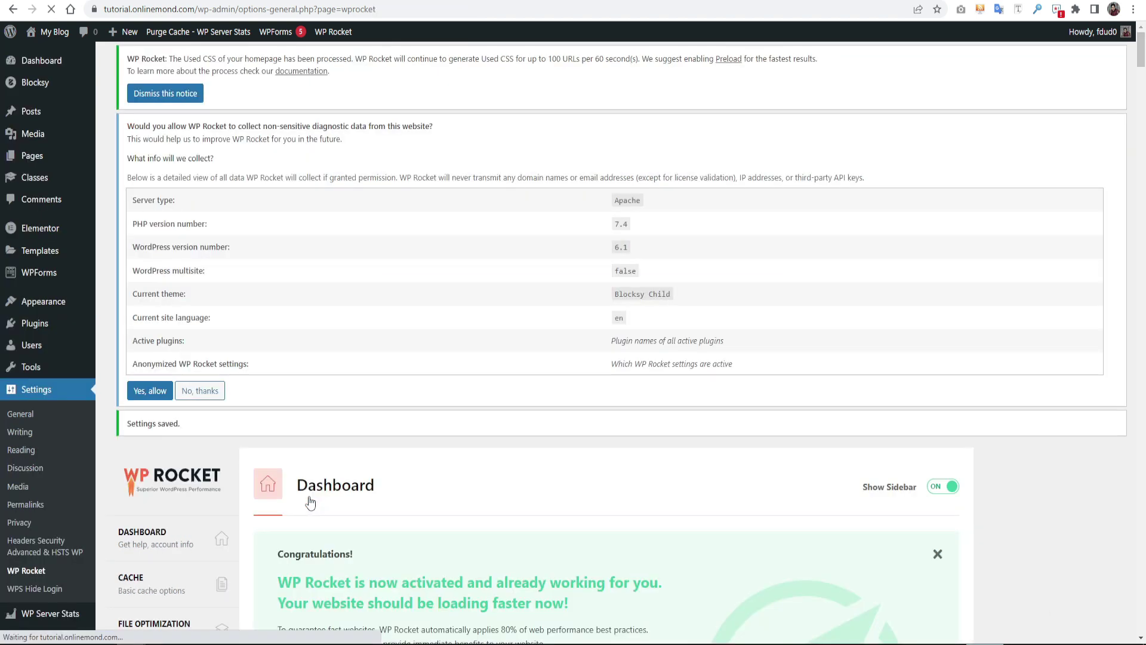
{"action": "scroll", "coordinate": [348, 499], "scroll_direction": "down", "scroll_amount": 2}
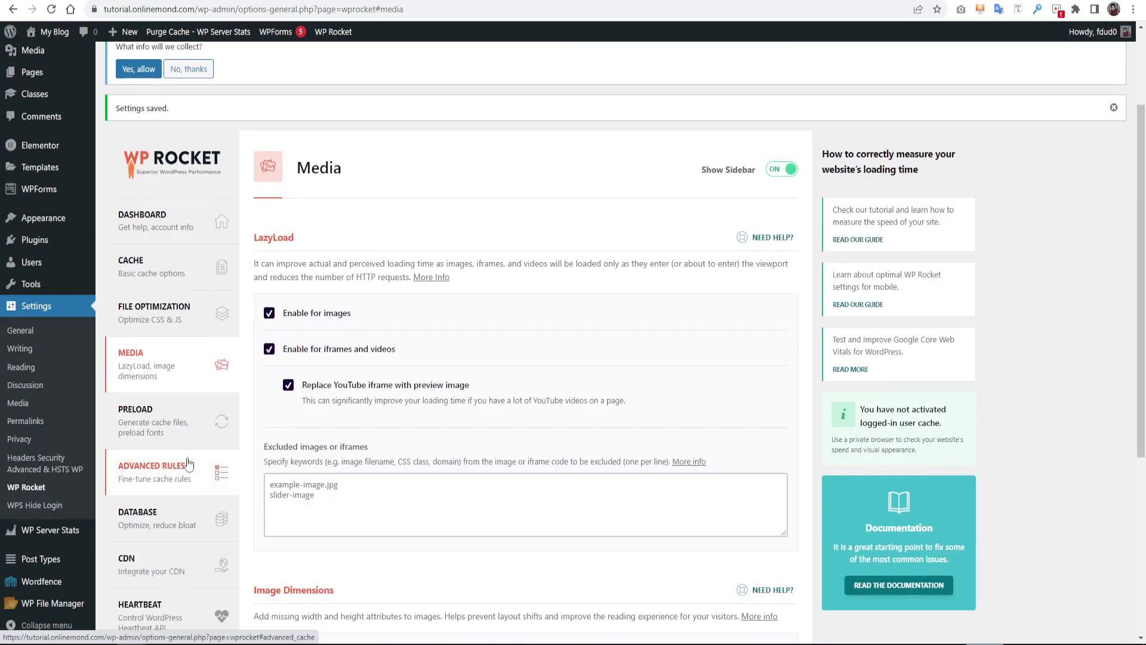
Activate cache preloading and link preloading in the Preload settings and save
{"action": "left_click", "coordinate": [189, 424]}
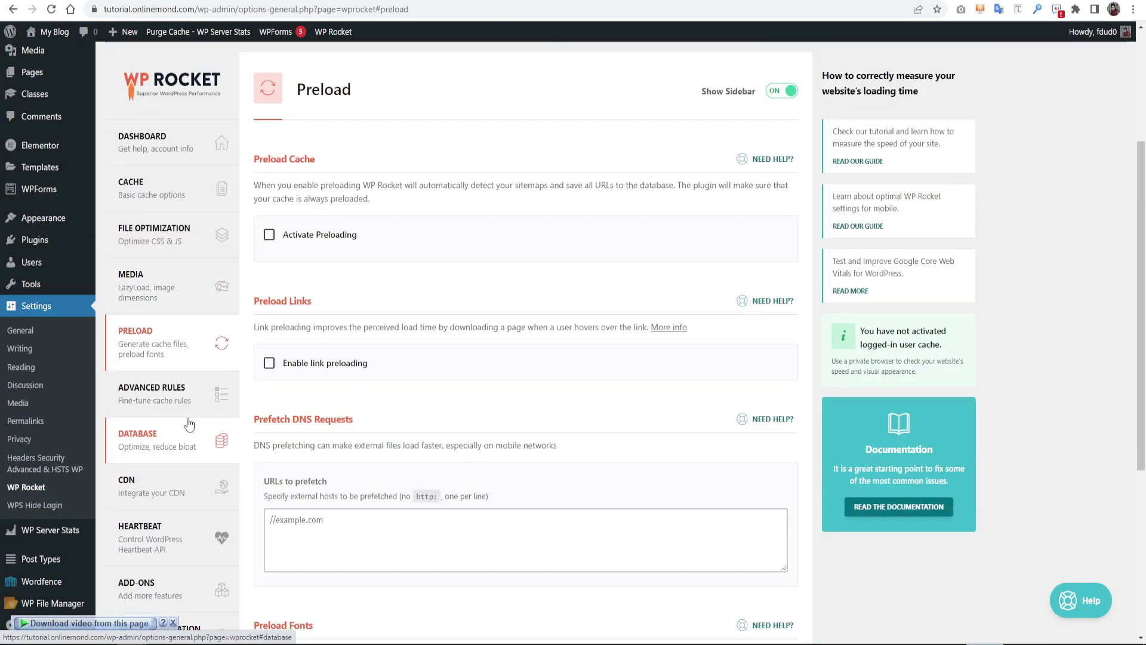
{"action": "left_click", "coordinate": [269, 234]}
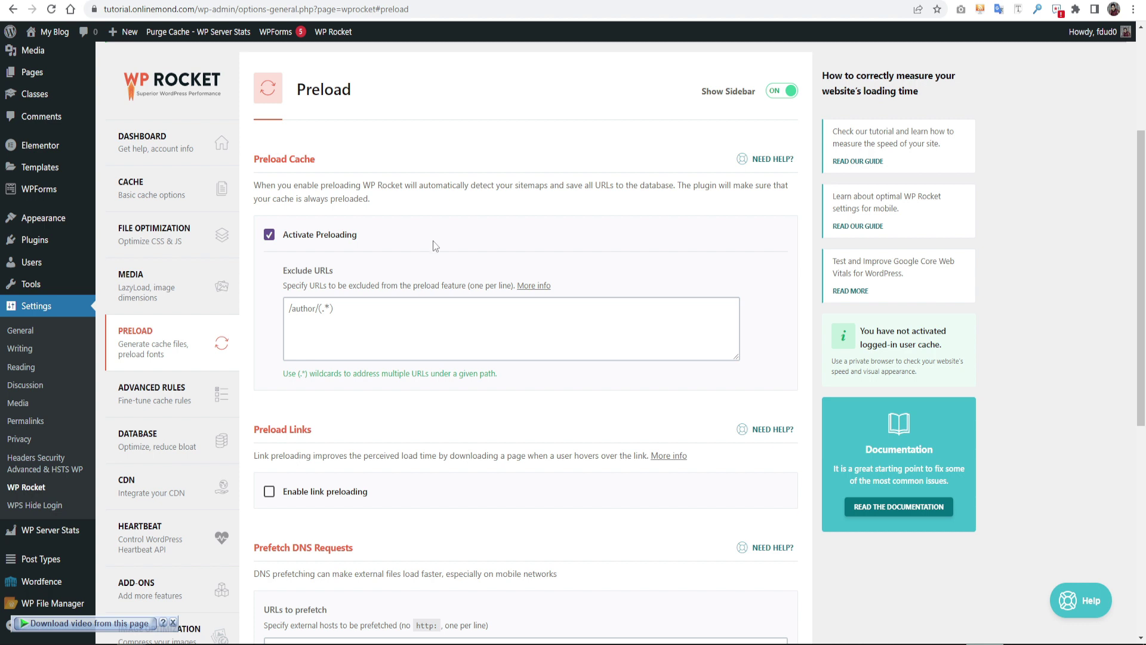
{"action": "scroll", "coordinate": [432, 241], "scroll_direction": "down", "scroll_amount": 2}
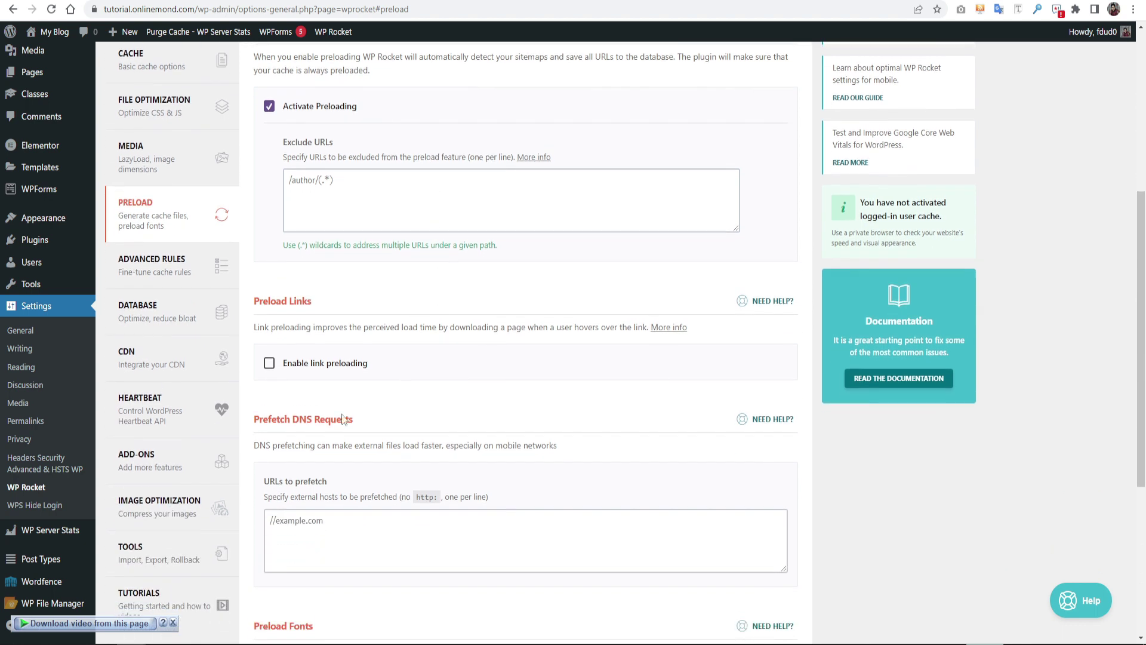
{"action": "left_click", "coordinate": [269, 364]}
{"action": "scroll", "coordinate": [561, 341], "scroll_direction": "down", "scroll_amount": 1}
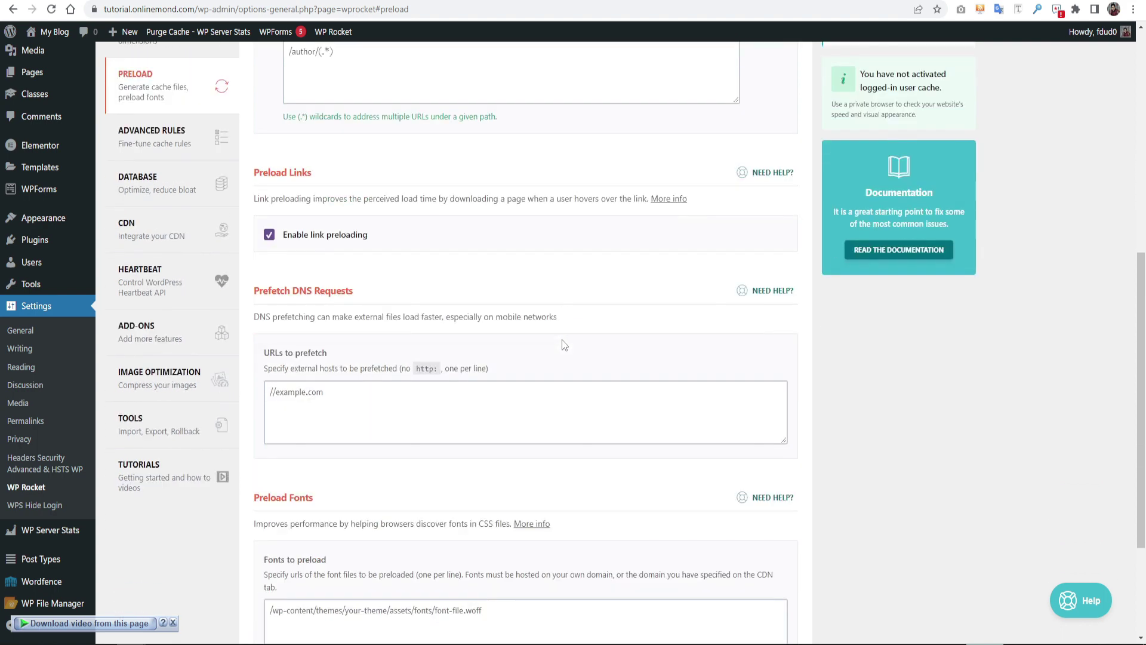
{"action": "scroll", "coordinate": [563, 278], "scroll_direction": "down", "scroll_amount": 2}
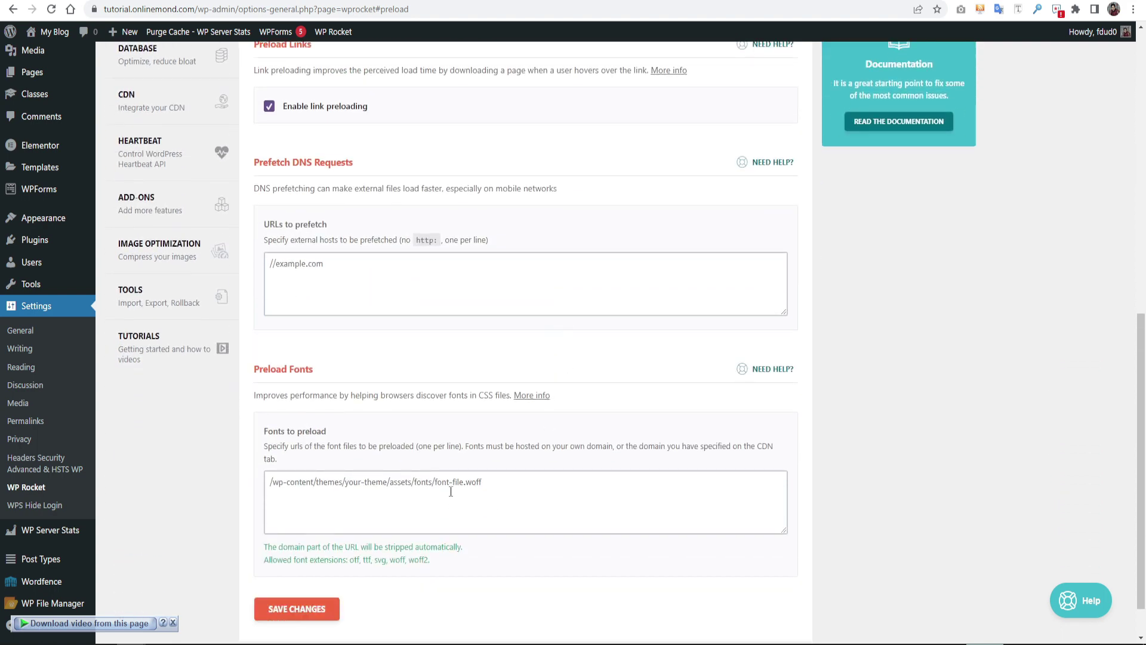
{"action": "left_click", "coordinate": [398, 507]}
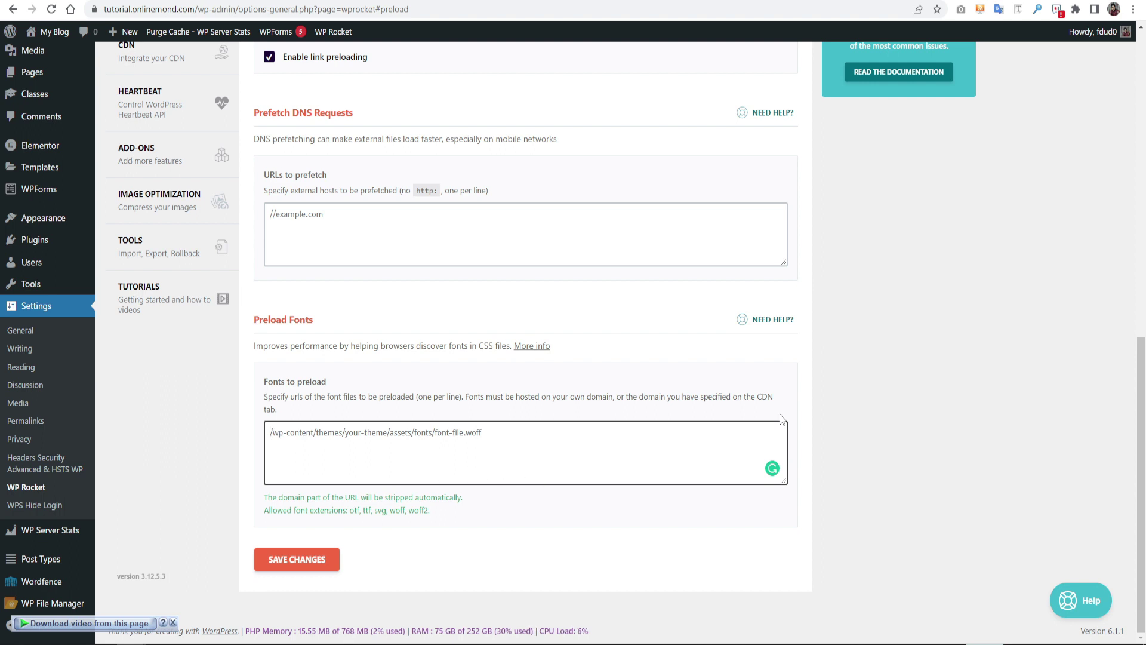
{"action": "left_click", "coordinate": [299, 559]}
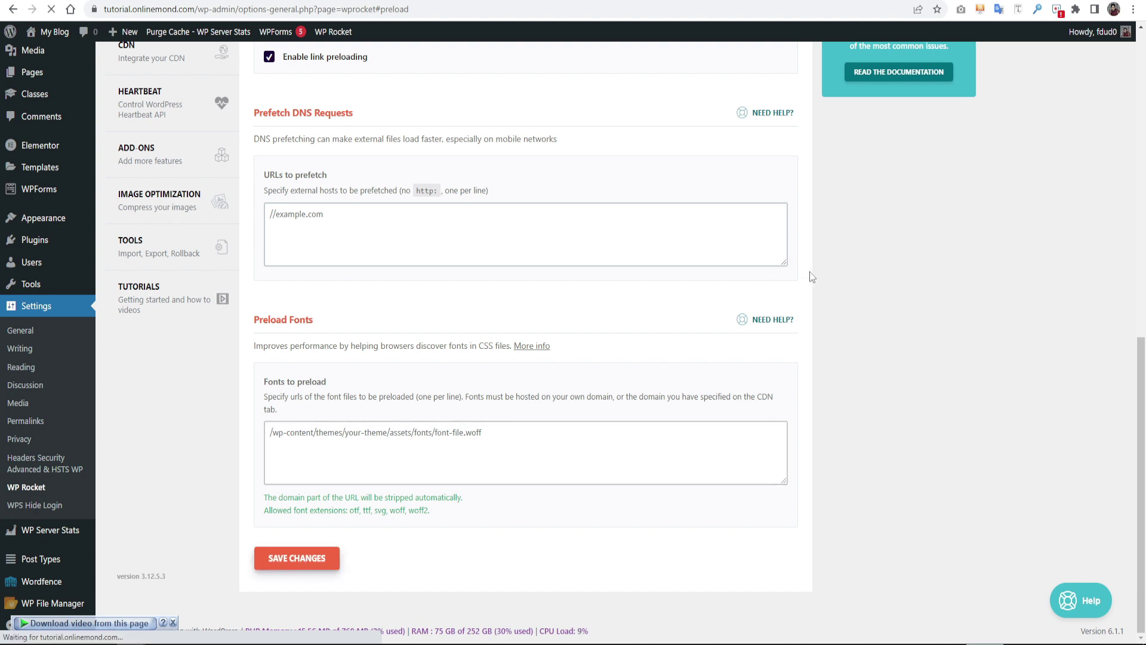
{"action": "scroll", "coordinate": [811, 277], "scroll_direction": "up", "scroll_amount": 1}
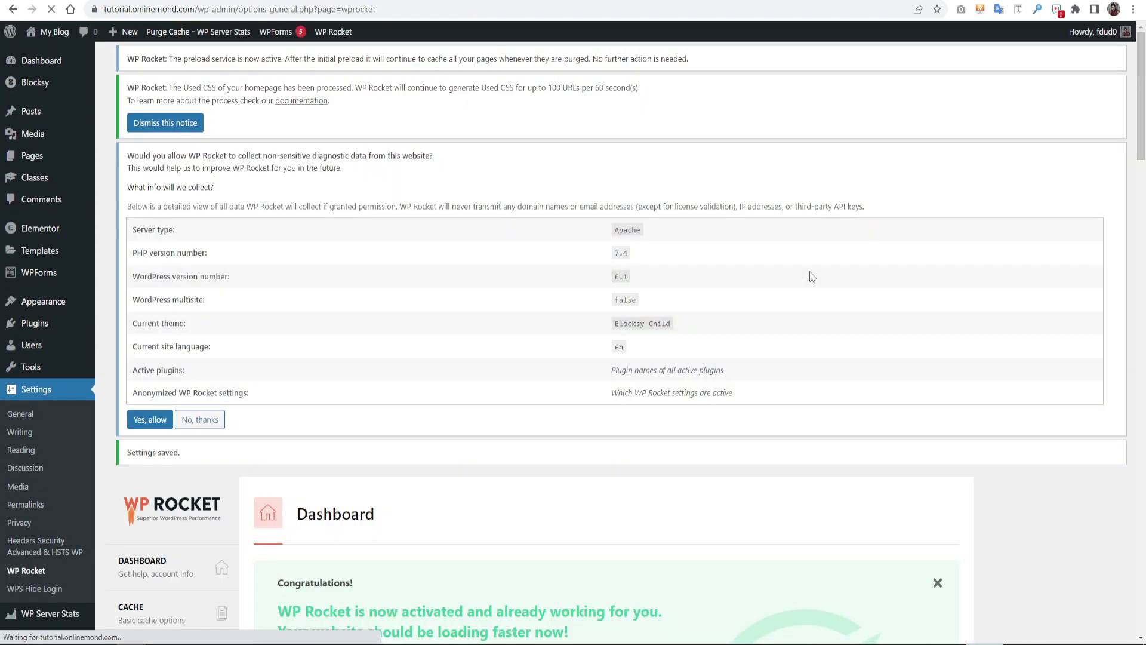
{"action": "scroll", "coordinate": [810, 277], "scroll_direction": "down", "scroll_amount": 4}
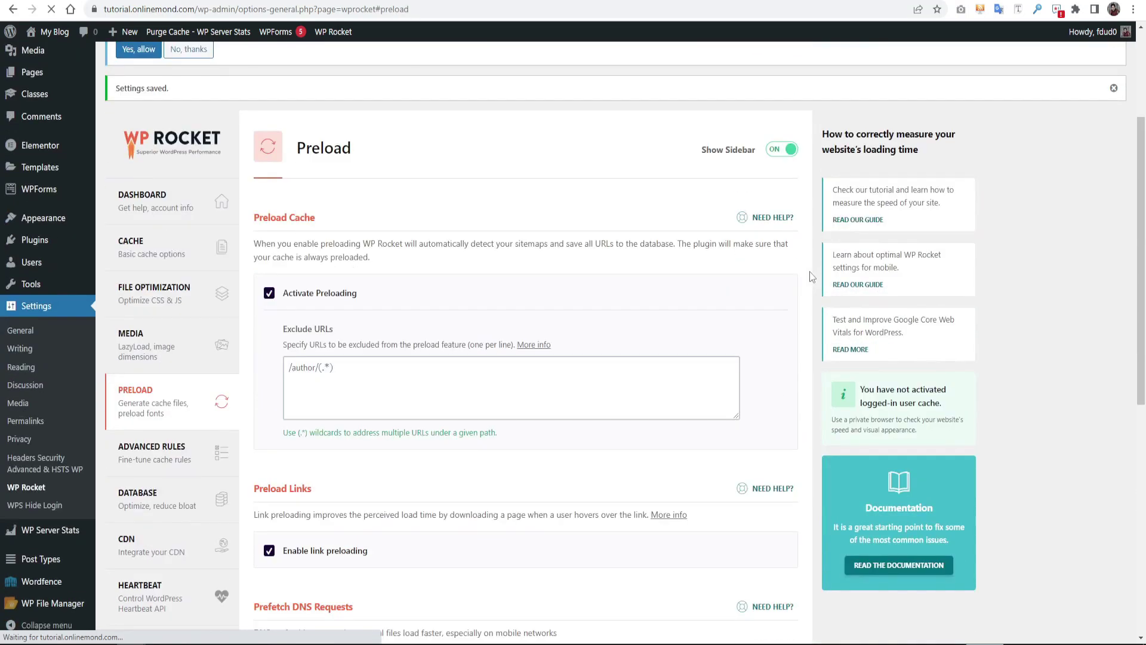
{"action": "scroll", "coordinate": [811, 276], "scroll_direction": "down", "scroll_amount": 1}
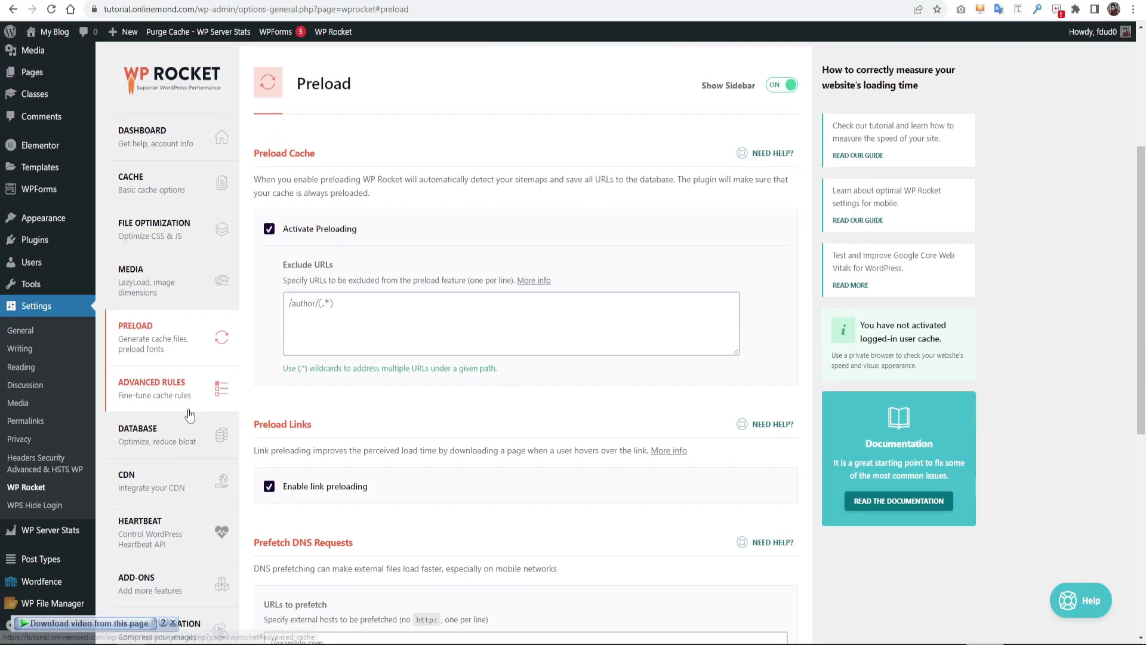
Select every database cleanup option: revisions, auto drafts, trashed posts, spam and trashed comments, transients, table optimization
{"action": "left_click", "coordinate": [179, 439]}
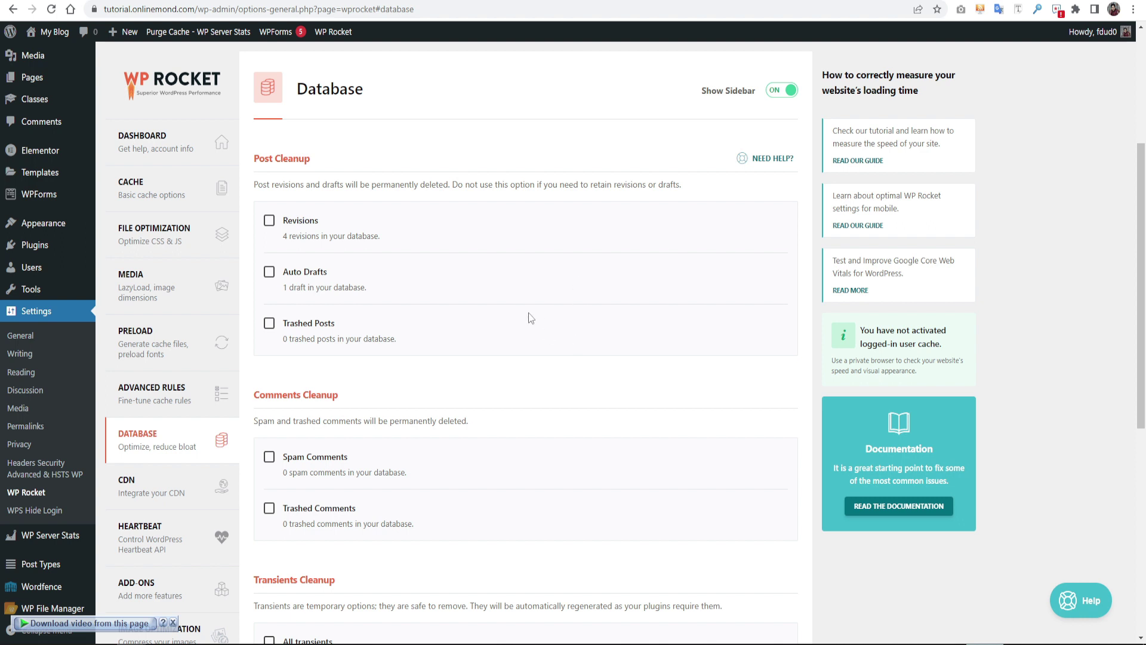
{"action": "left_click", "coordinate": [269, 220]}
{"action": "left_click", "coordinate": [269, 272]}
{"action": "left_click", "coordinate": [268, 324]}
{"action": "scroll", "coordinate": [270, 328], "scroll_direction": "down", "scroll_amount": 2}
{"action": "left_click", "coordinate": [269, 264]}
{"action": "left_click", "coordinate": [269, 315]}
{"action": "left_click", "coordinate": [269, 449]}
{"action": "left_click", "coordinate": [269, 583]}
{"action": "scroll", "coordinate": [354, 442], "scroll_direction": "down", "scroll_amount": 2}
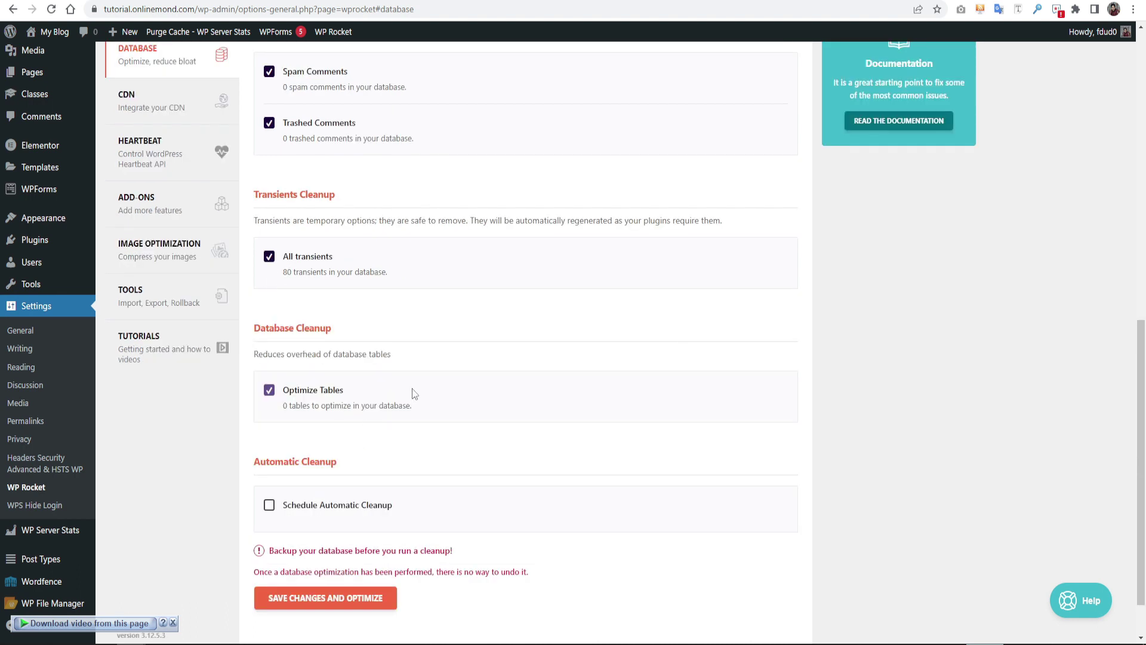
Schedule automatic cleanup Weekly and run Save Changes and Optimize
{"action": "left_click", "coordinate": [269, 504]}
{"action": "scroll", "coordinate": [465, 491], "scroll_direction": "down", "scroll_amount": 1}
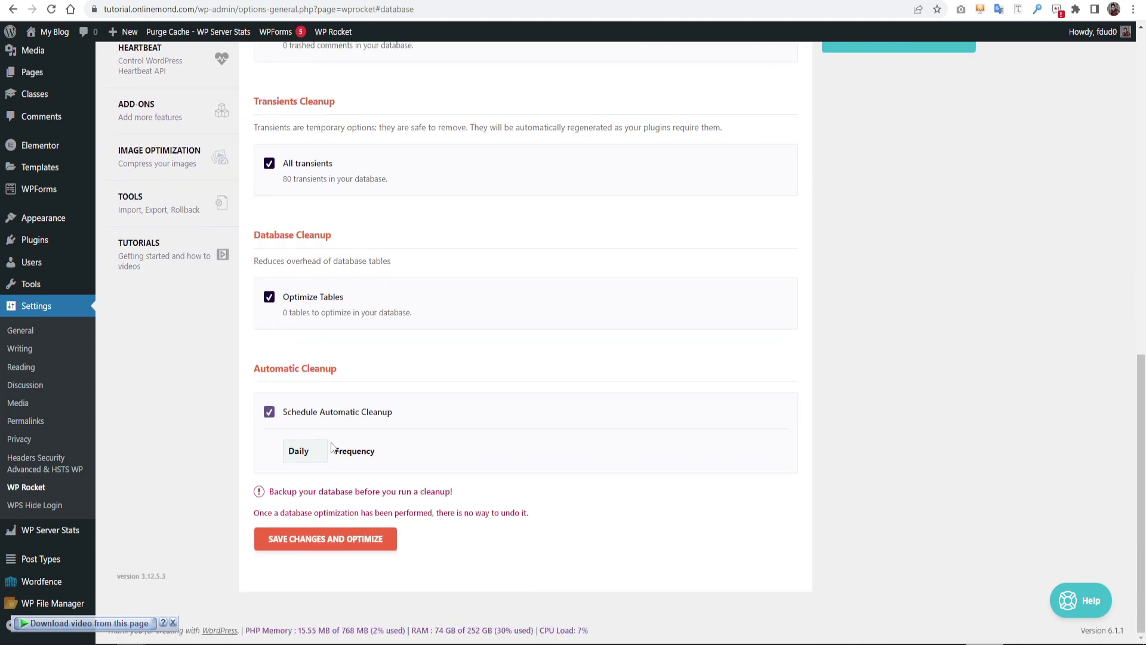
{"action": "left_click", "coordinate": [304, 452]}
{"action": "left_click", "coordinate": [319, 485]}
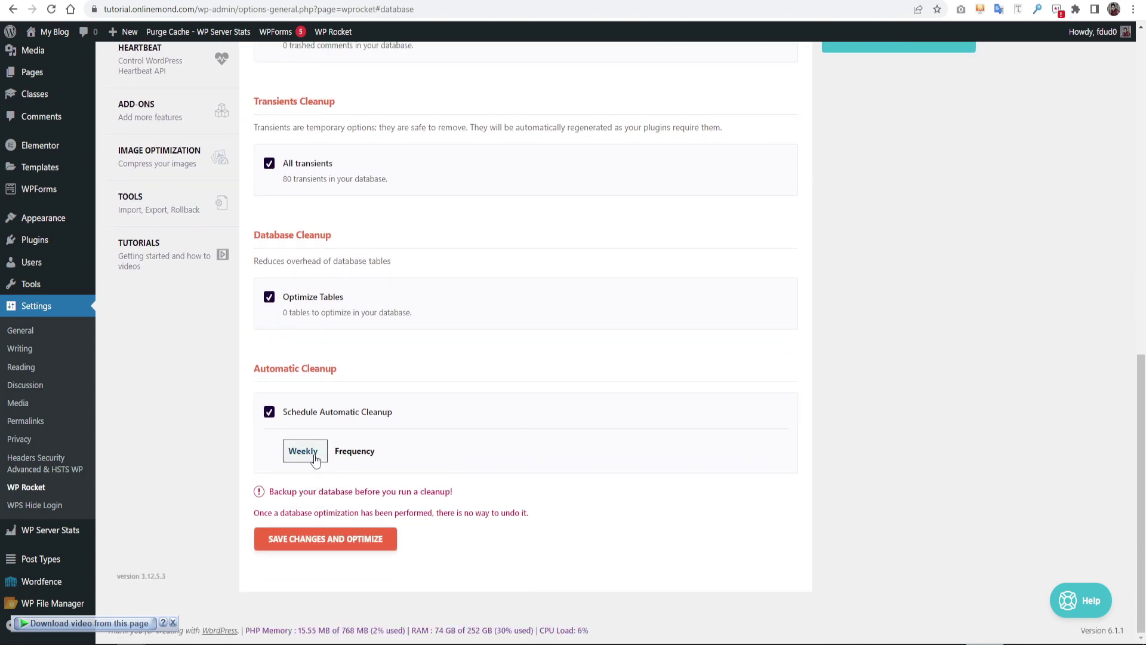
{"action": "left_click", "coordinate": [318, 455]}
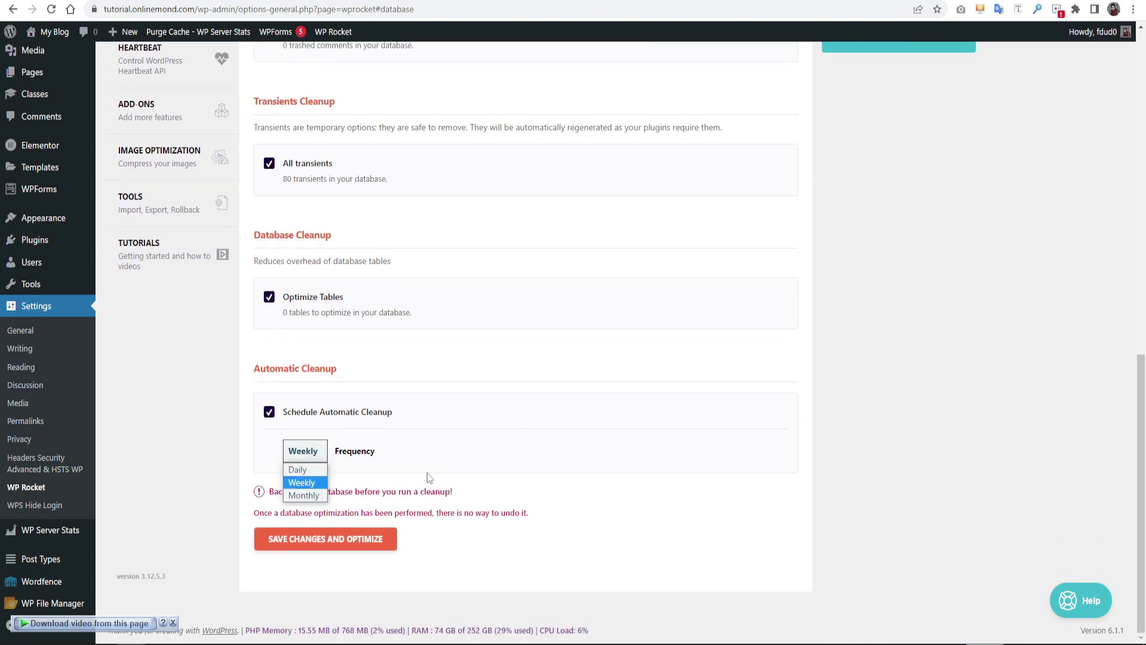
{"action": "left_click", "coordinate": [532, 463]}
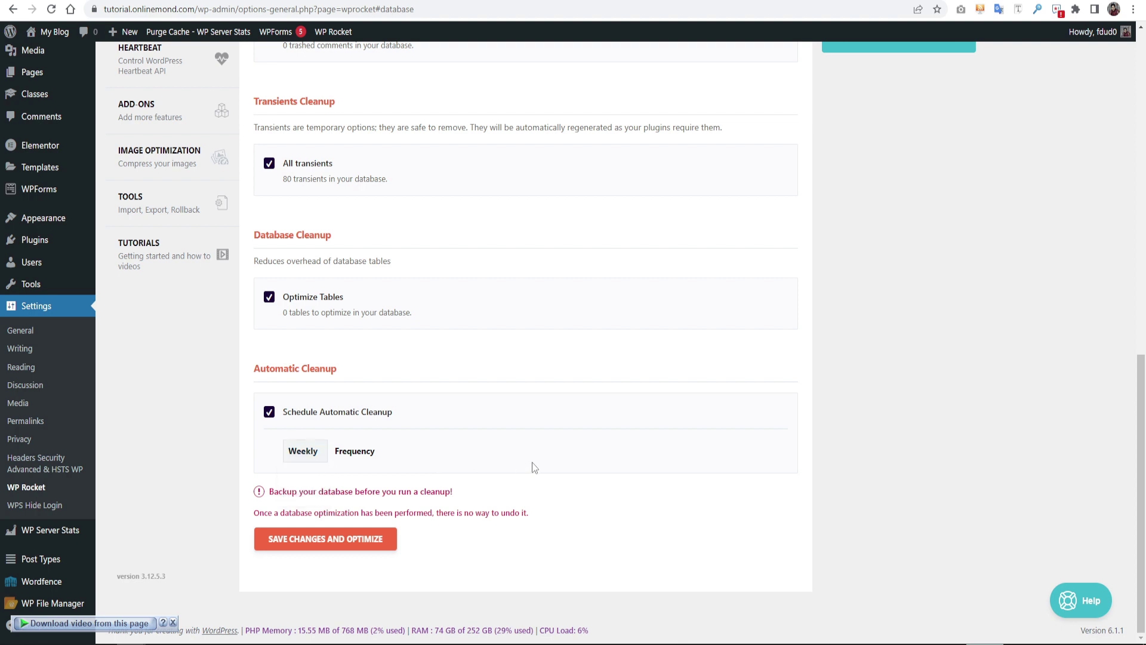
{"action": "left_click", "coordinate": [340, 545]}
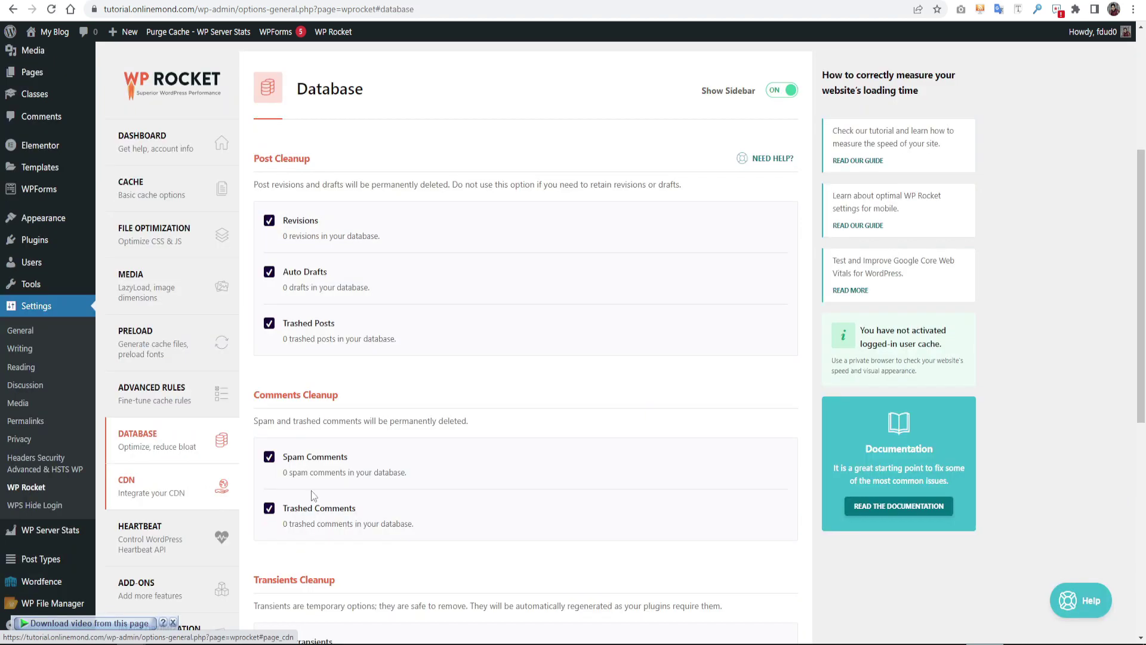
{"action": "left_click", "coordinate": [196, 486]}
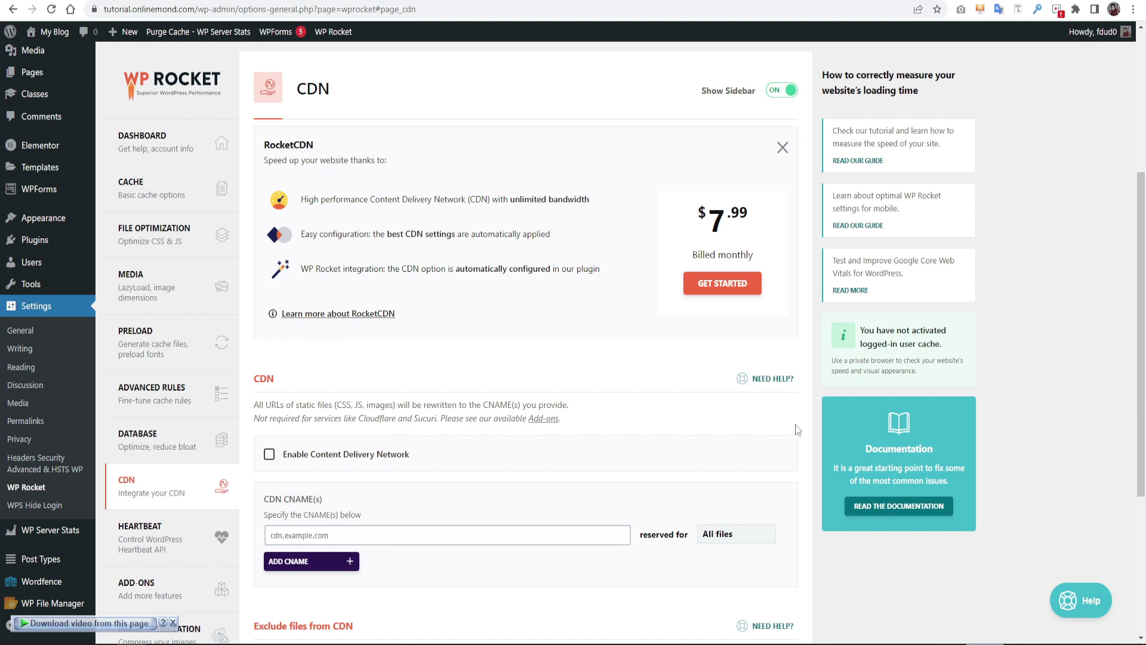
Enable Control Heartbeat in the Heartbeat settings and save
{"action": "left_click", "coordinate": [157, 538]}
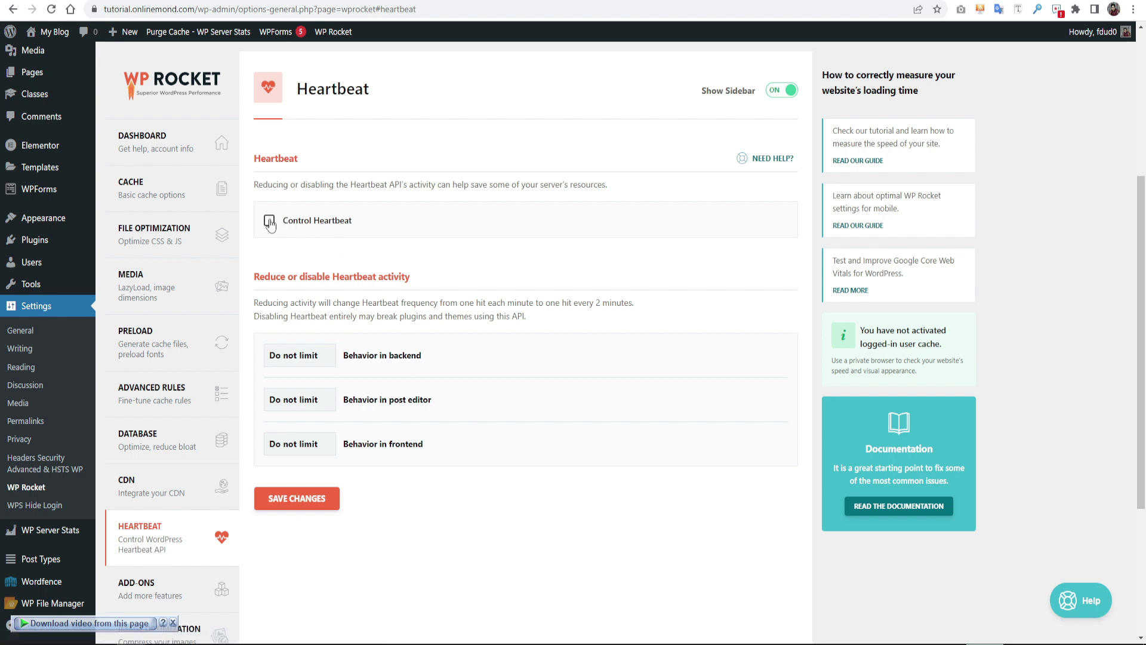
{"action": "left_click", "coordinate": [270, 221]}
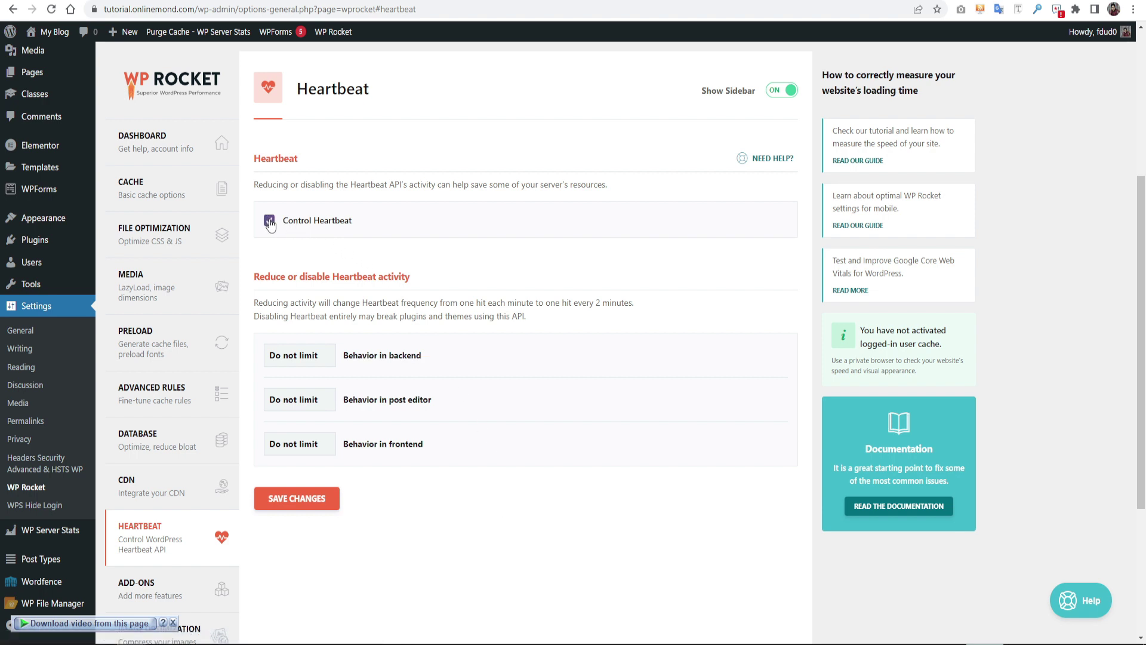
{"action": "left_click", "coordinate": [315, 506]}
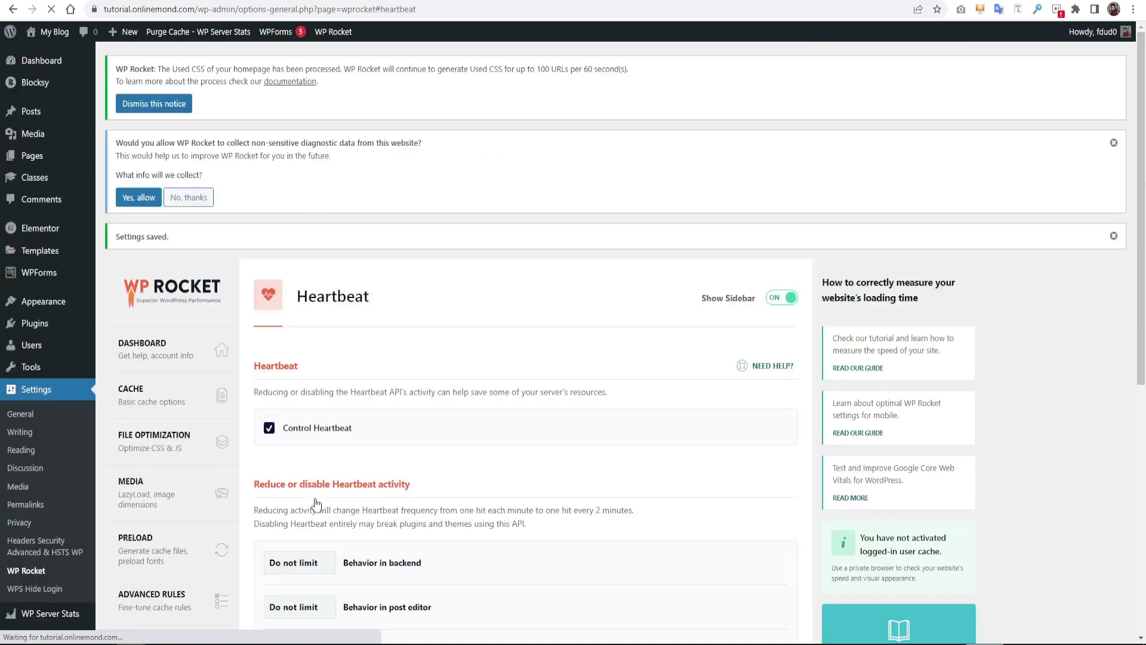
{"action": "scroll", "coordinate": [316, 506], "scroll_direction": "down", "scroll_amount": 1}
{"action": "scroll", "coordinate": [316, 507], "scroll_direction": "down", "scroll_amount": 3}
Turn on the WebP Compatibility add-on, look at the Cloudflare add-on's credentials form, and return to Add-ons
{"action": "left_click", "coordinate": [179, 420]}
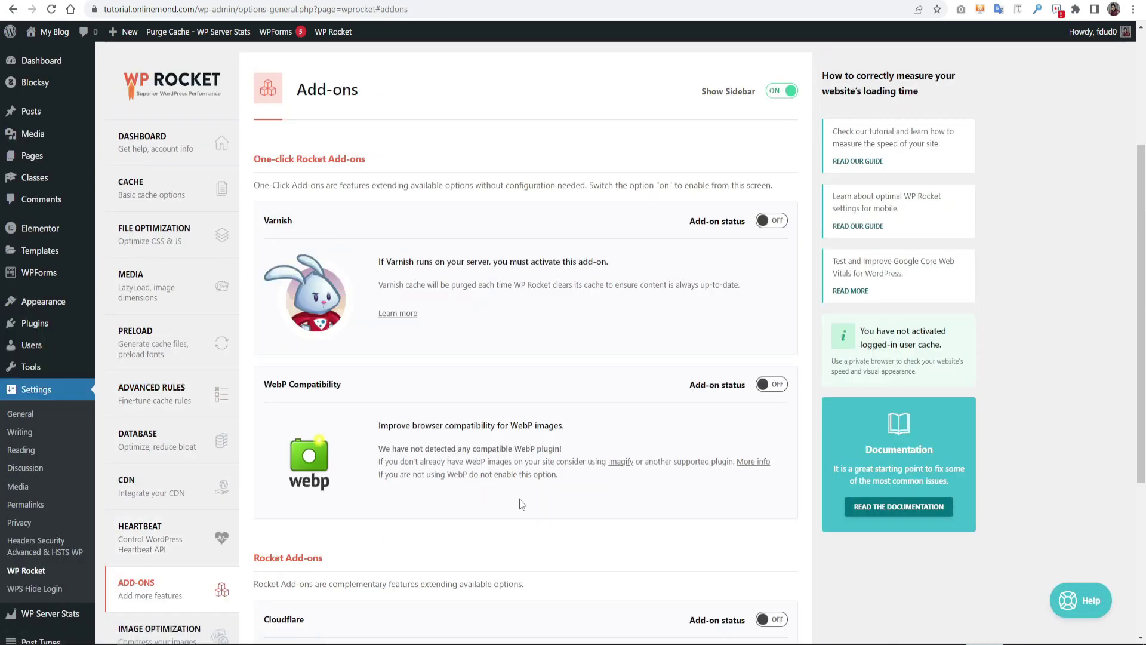
{"action": "scroll", "coordinate": [519, 504], "scroll_direction": "down", "scroll_amount": 1}
{"action": "scroll", "coordinate": [519, 504], "scroll_direction": "up", "scroll_amount": 1}
{"action": "left_click", "coordinate": [768, 390]}
{"action": "scroll", "coordinate": [766, 391], "scroll_direction": "down", "scroll_amount": 2}
{"action": "scroll", "coordinate": [765, 391], "scroll_direction": "down", "scroll_amount": 1}
{"action": "scroll", "coordinate": [766, 392], "scroll_direction": "down", "scroll_amount": 1}
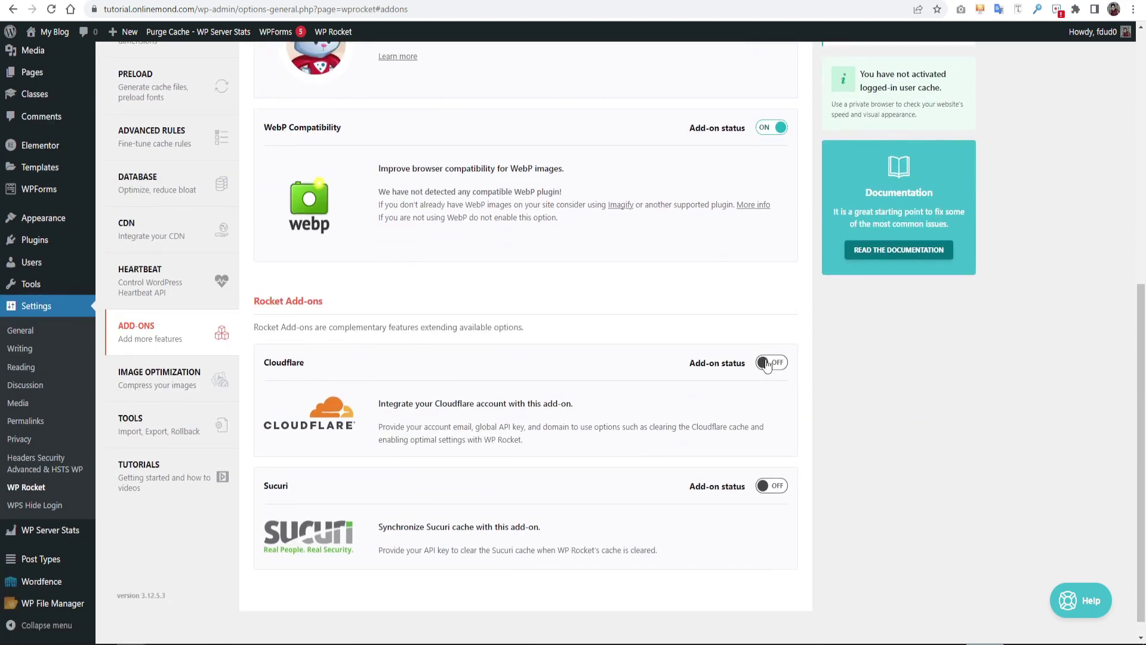
{"action": "left_click", "coordinate": [772, 363]}
{"action": "left_click", "coordinate": [421, 468]}
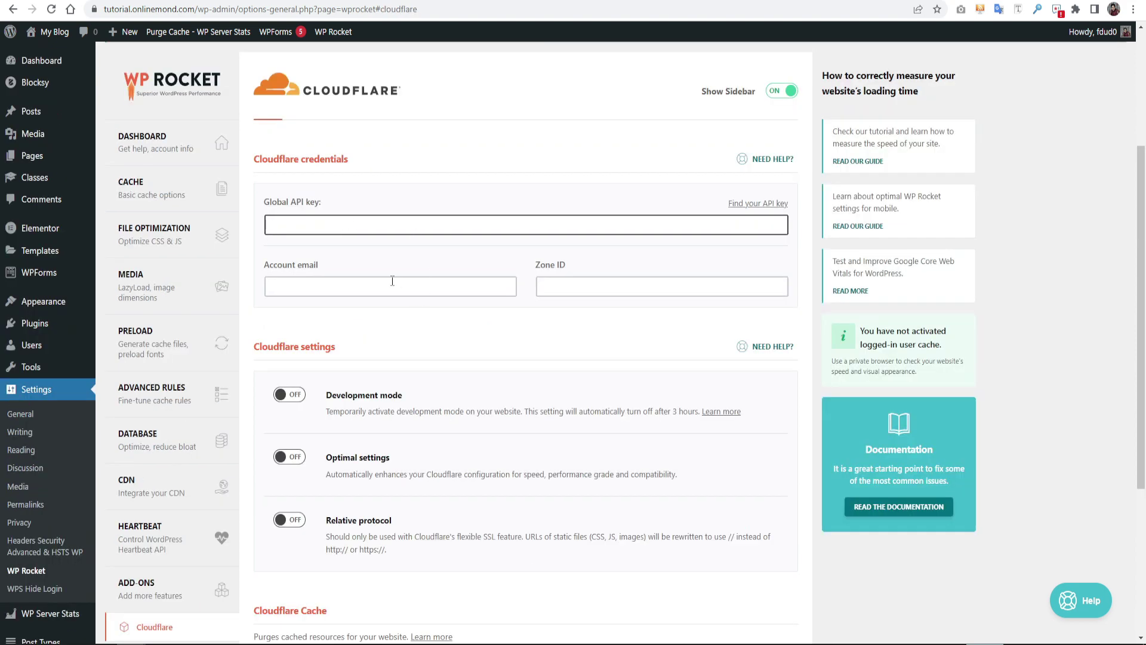
{"action": "left_click", "coordinate": [372, 294]}
{"action": "scroll", "coordinate": [636, 325], "scroll_direction": "down", "scroll_amount": 1}
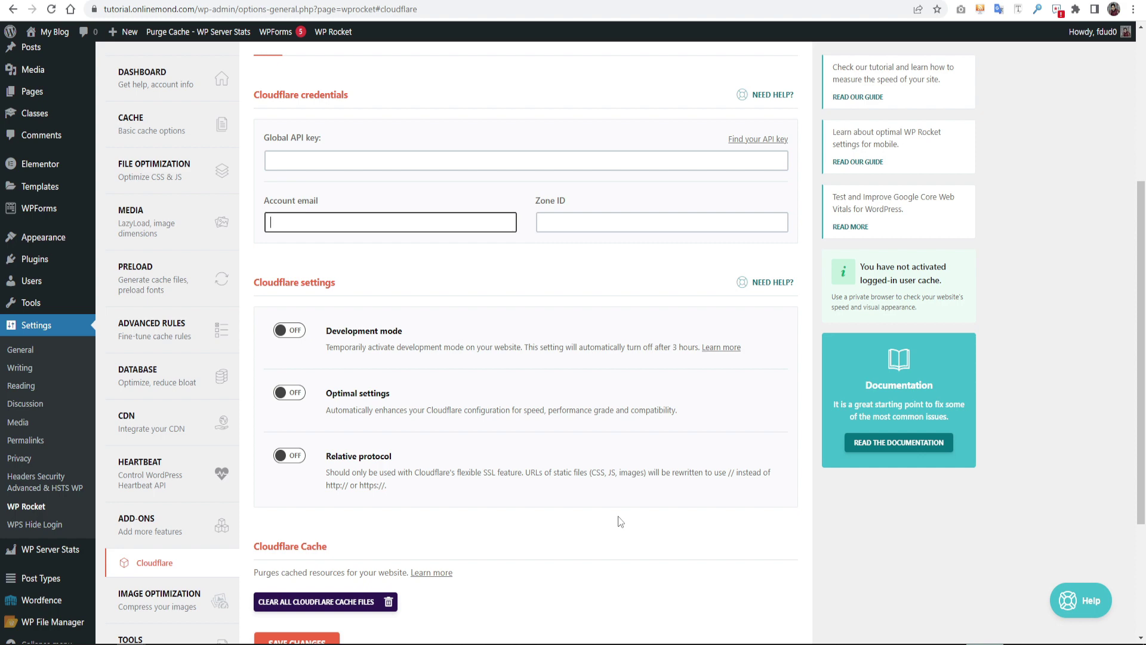
{"action": "left_click", "coordinate": [164, 524]}
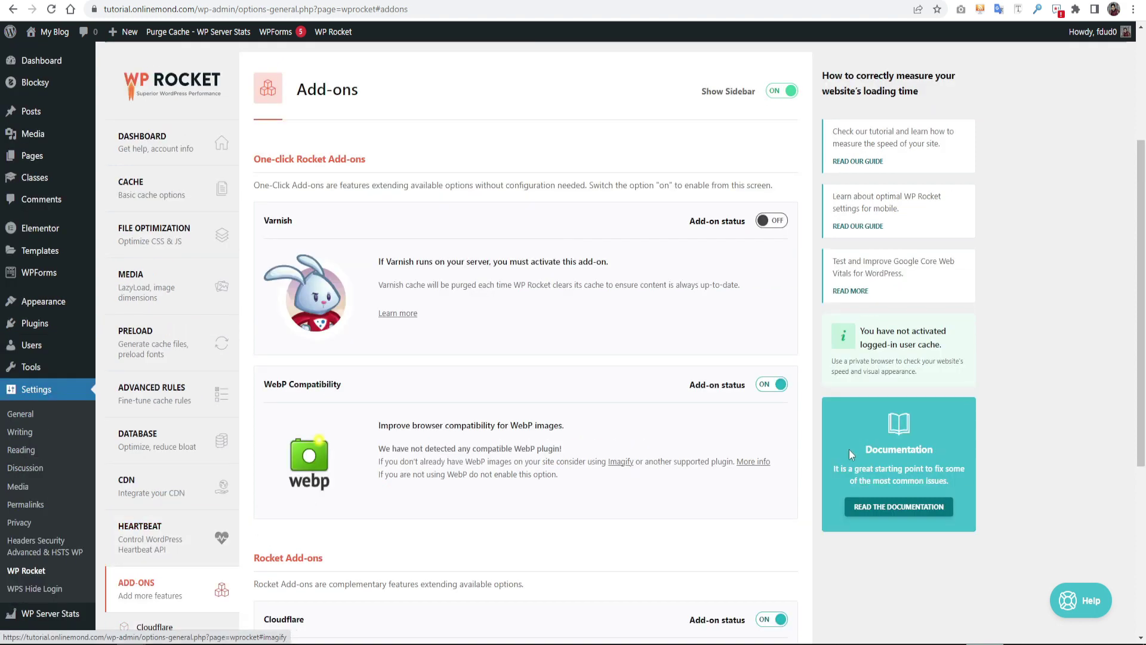
{"action": "scroll", "coordinate": [1042, 404], "scroll_direction": "down", "scroll_amount": 2}
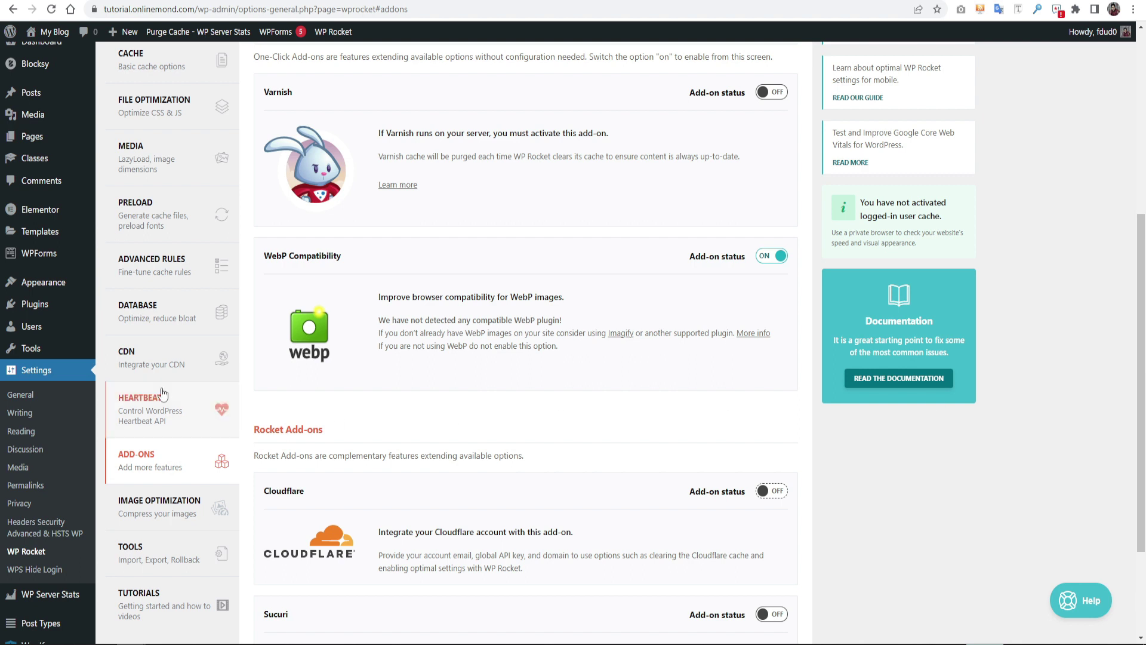
{"action": "mouse_move", "coordinate": [34, 323]}
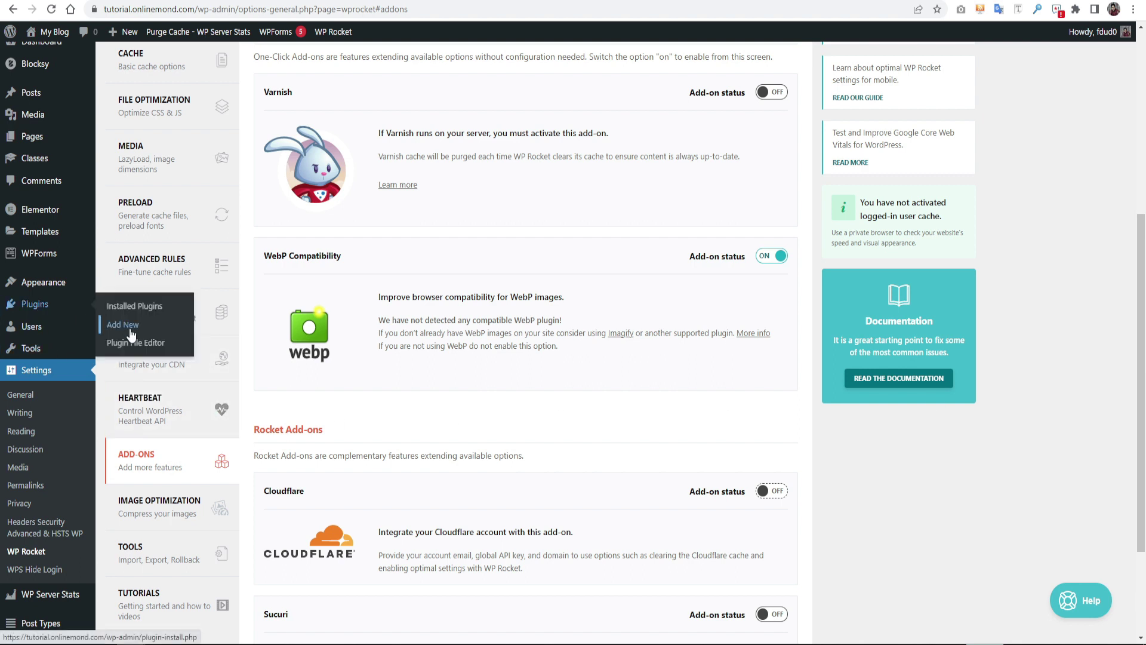
Install and activate the Smush plugin from Add New, then clear WP Rocket's cache
{"action": "left_click", "coordinate": [130, 332]}
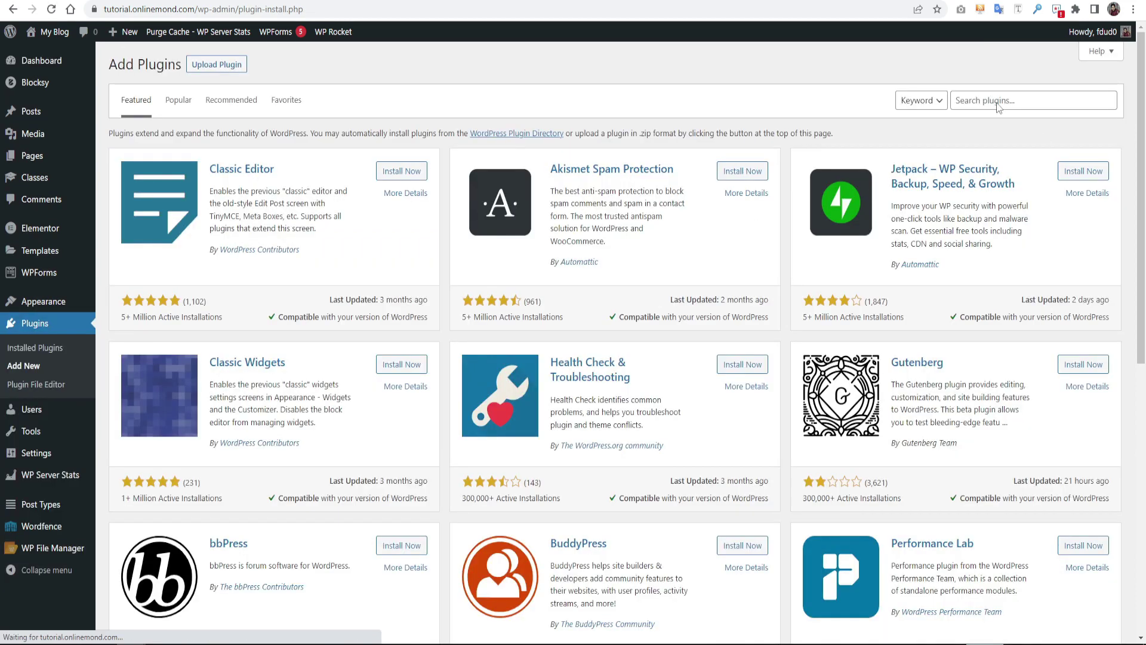
{"action": "left_click", "coordinate": [997, 101]}
{"action": "type", "text": "smush"}
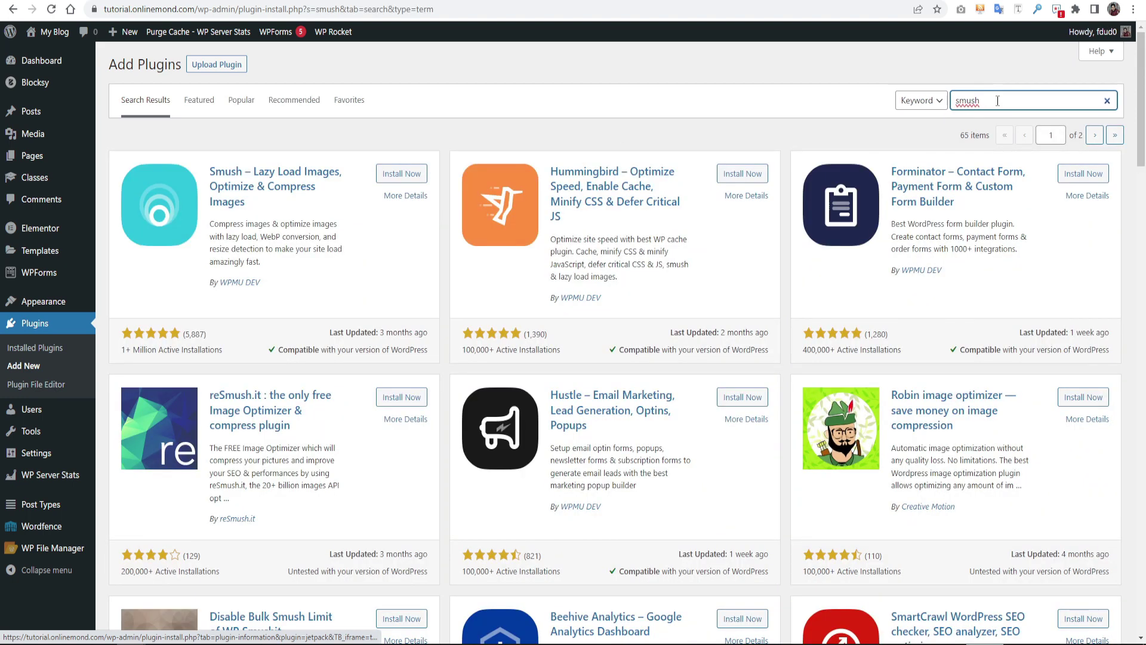
{"action": "left_click", "coordinate": [407, 176]}
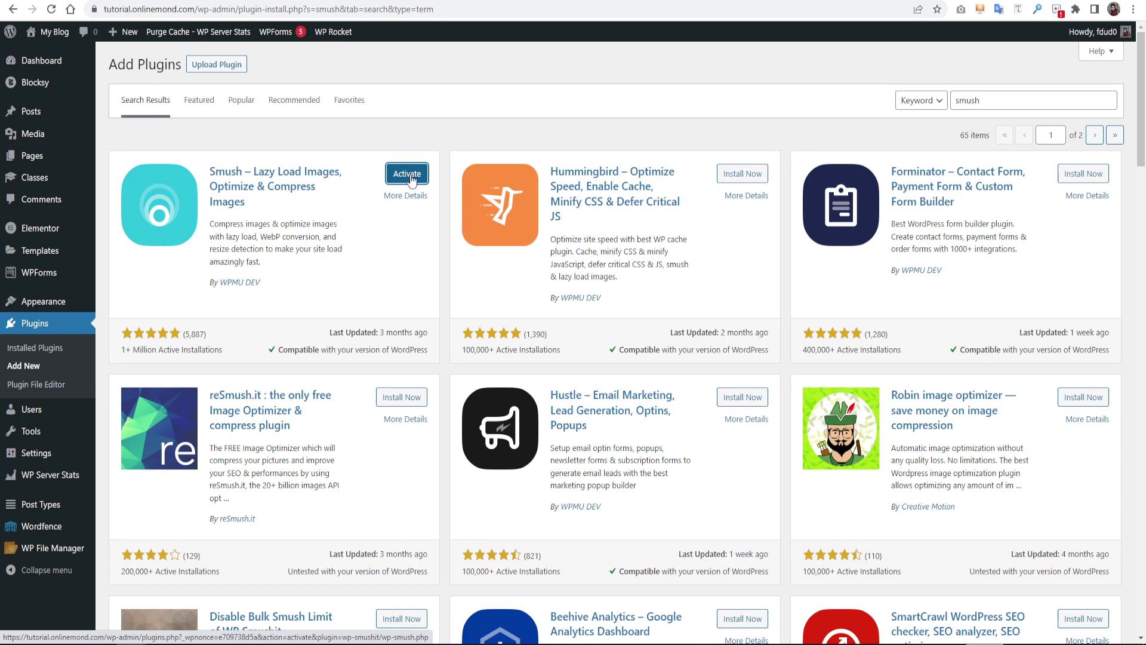
{"action": "left_click", "coordinate": [408, 179]}
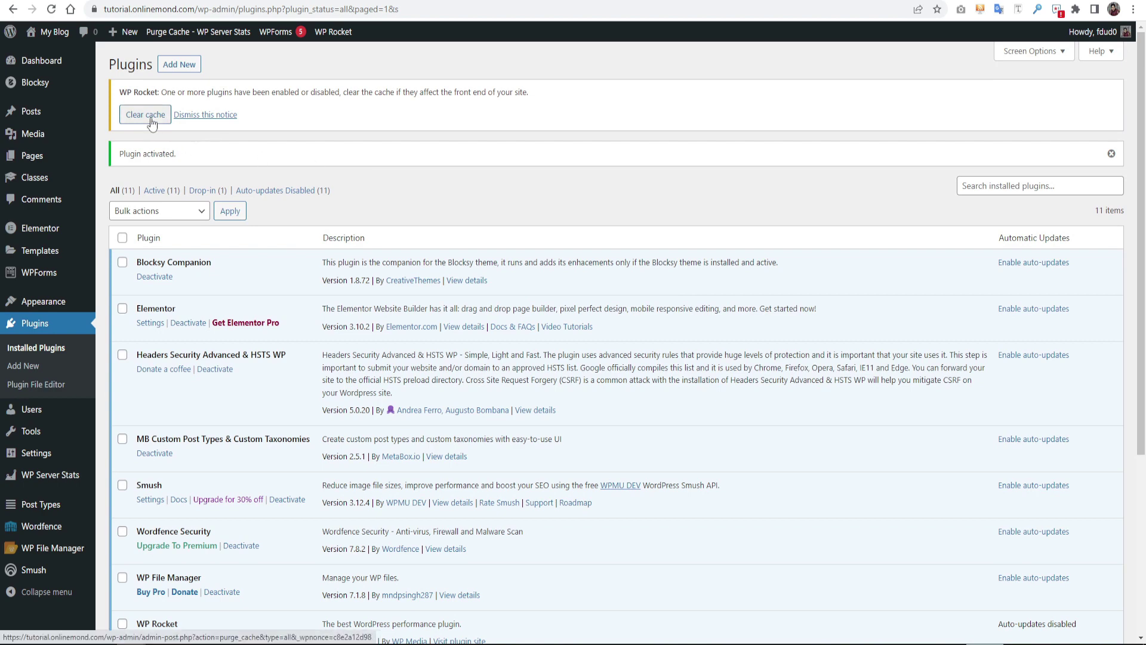
{"action": "left_click", "coordinate": [151, 120]}
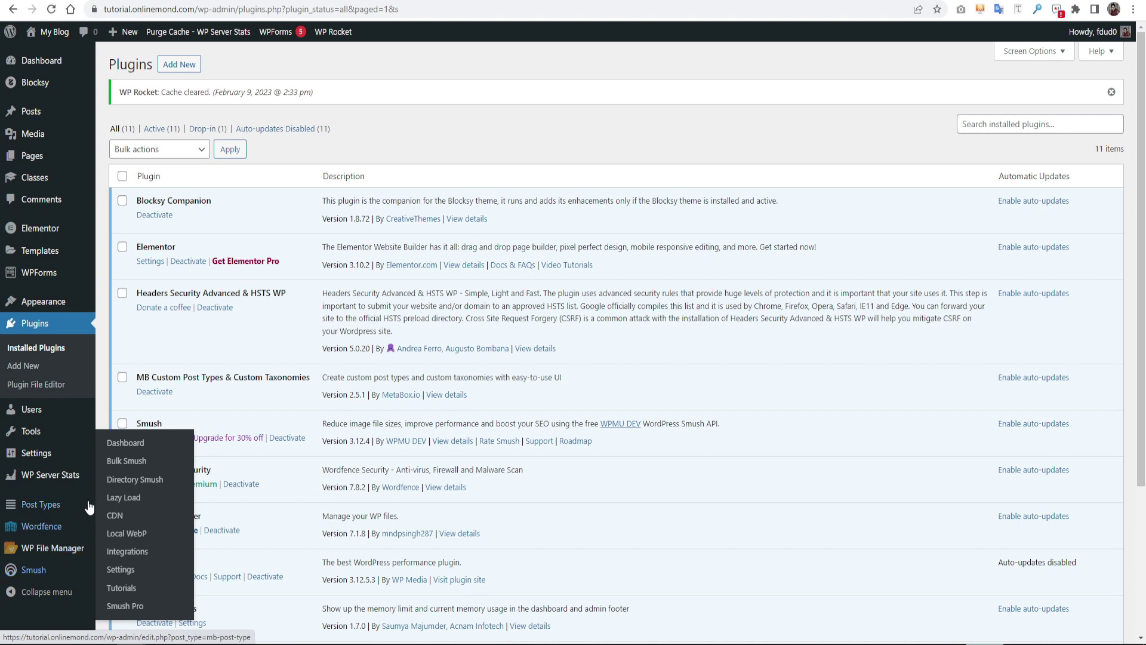
Start Bulk Smush on all 27 unoptimized media images
{"action": "left_click", "coordinate": [129, 465]}
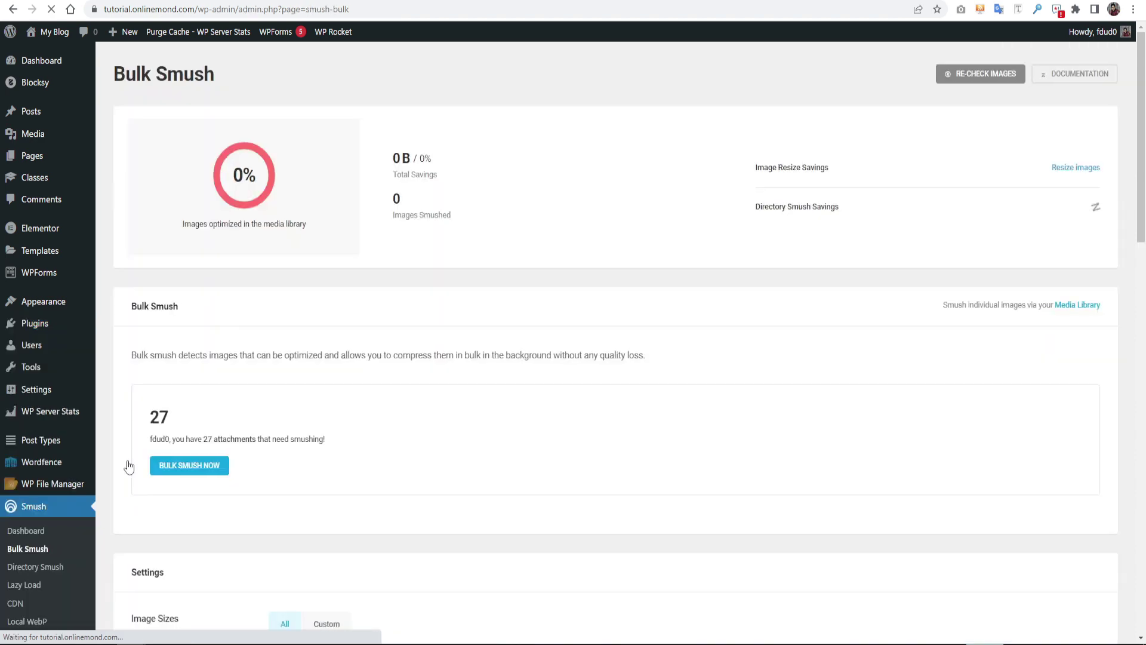
{"action": "scroll", "coordinate": [129, 466], "scroll_direction": "down", "scroll_amount": 2}
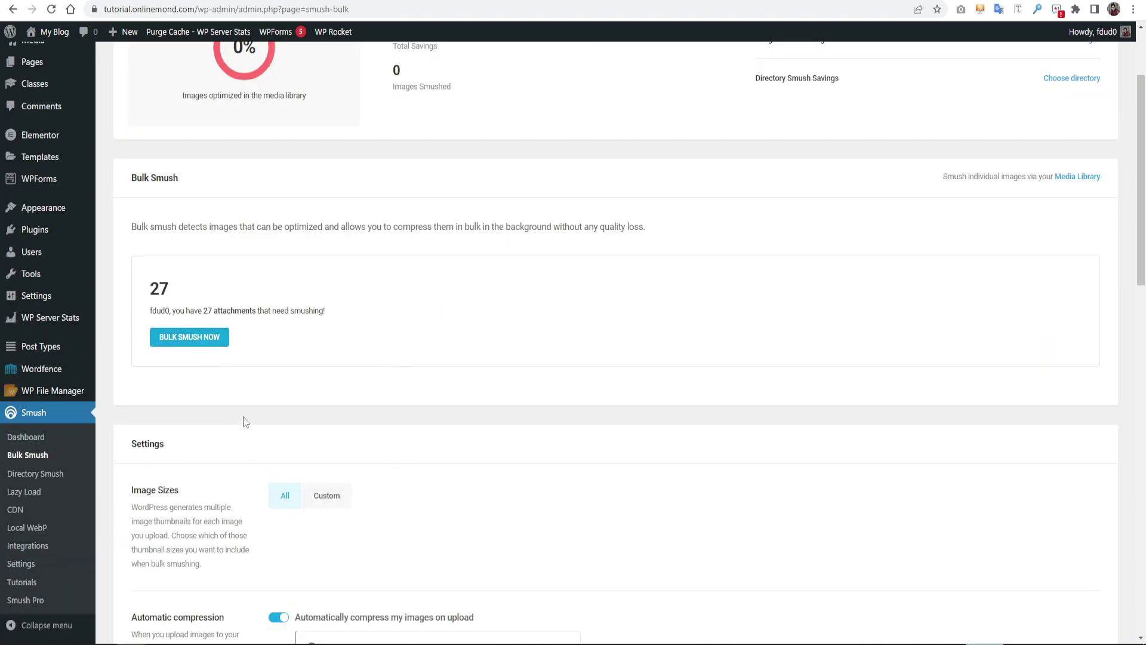
{"action": "left_click", "coordinate": [203, 345]}
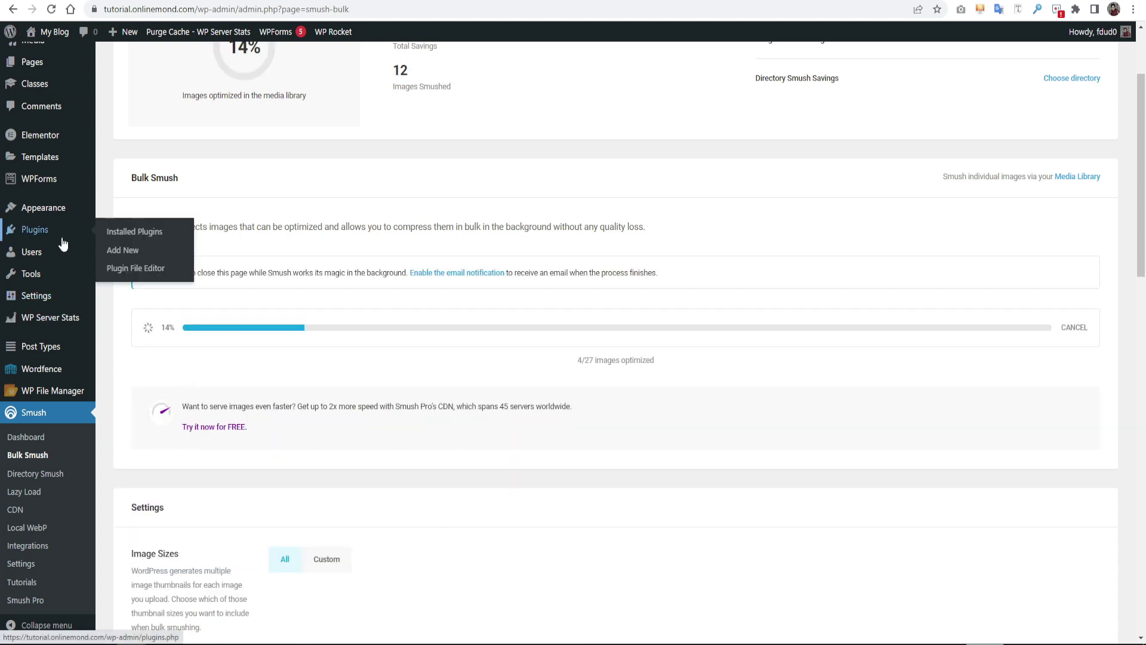
{"action": "mouse_move", "coordinate": [35, 230]}
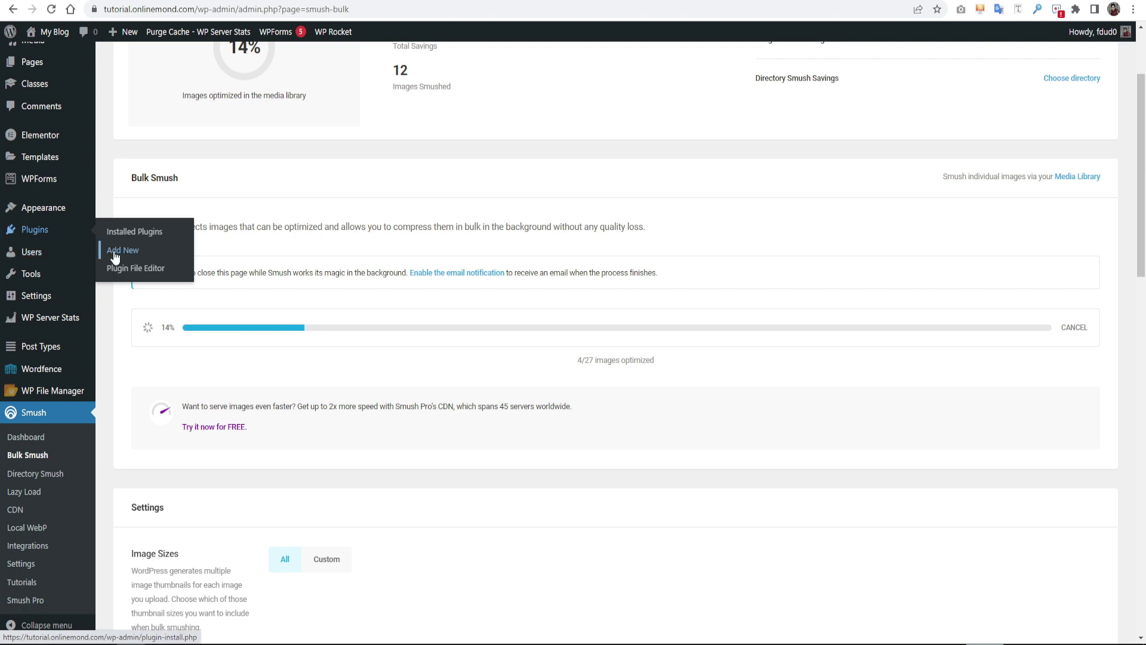
Install and activate the WebP Express plugin from the plugin directory
{"action": "left_click", "coordinate": [114, 257]}
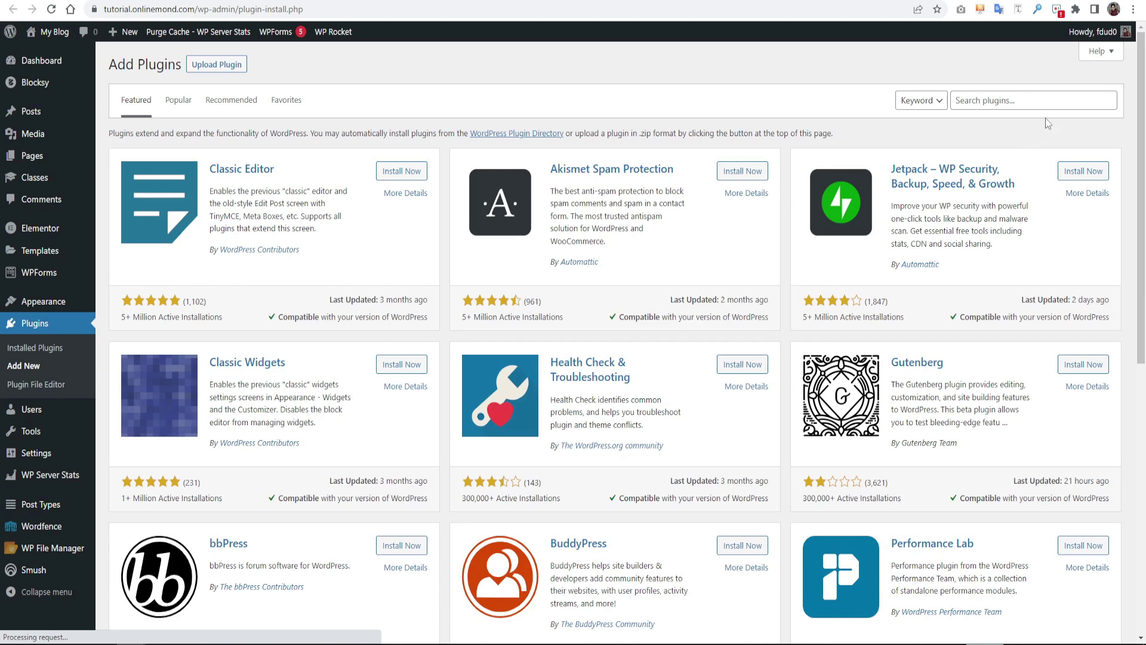
{"action": "left_click", "coordinate": [1016, 103]}
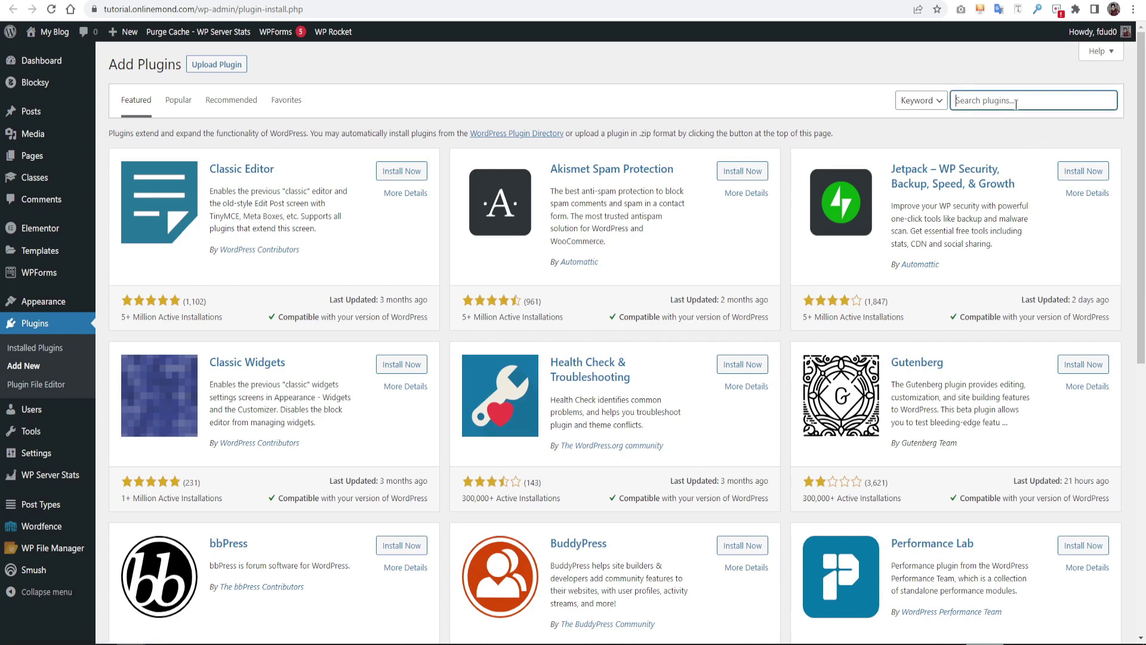
{"action": "type", "text": "webp"}
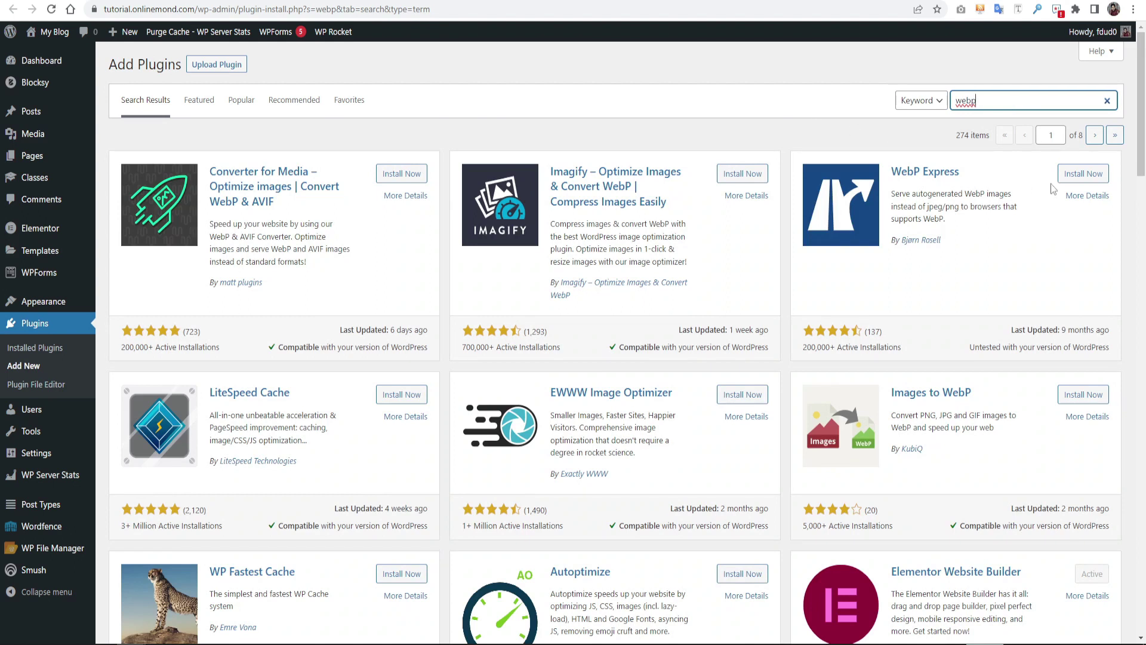
{"action": "left_click", "coordinate": [1090, 182]}
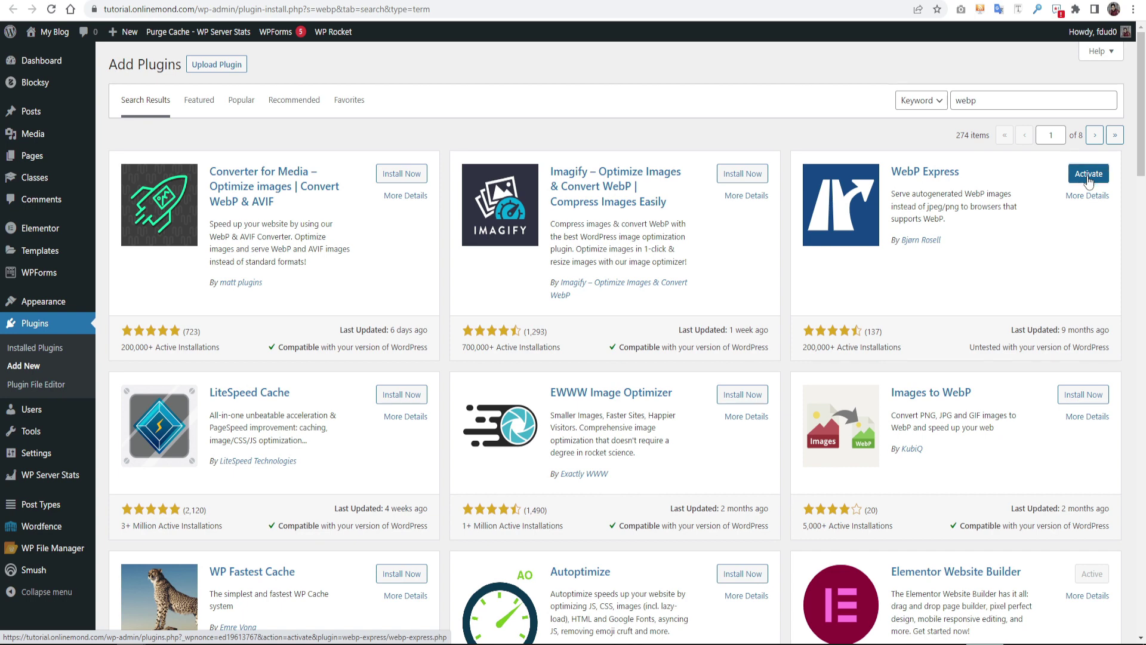
{"action": "left_click", "coordinate": [1088, 179]}
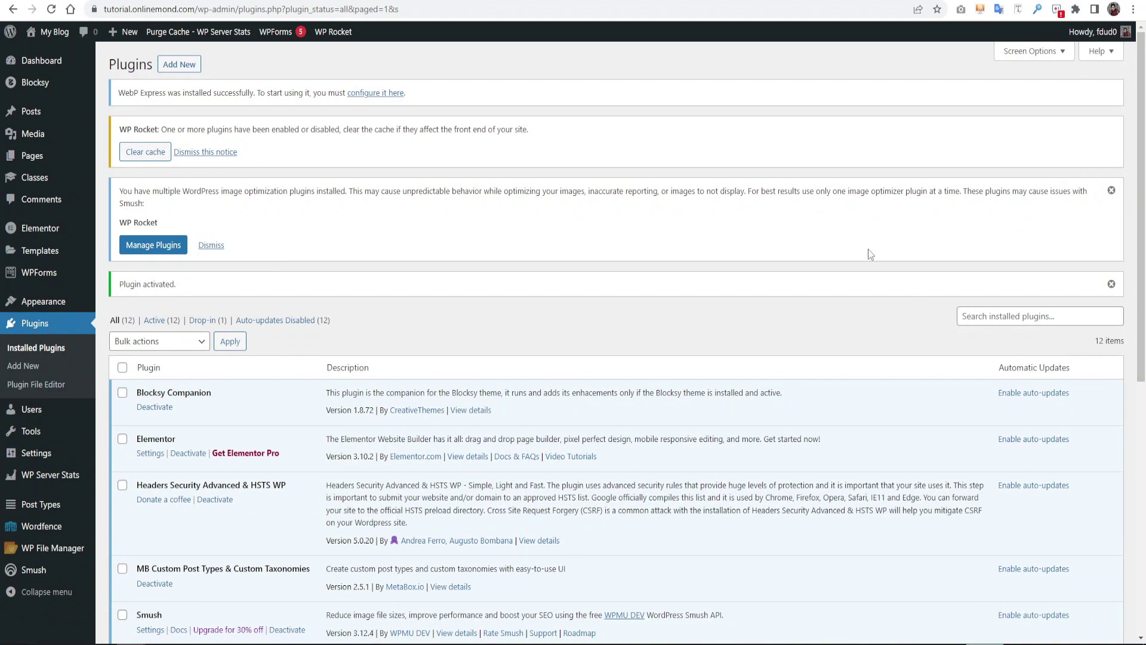
Enable Alter HTML in WebP Express, save its settings, and clear WP Rocket's cache
{"action": "left_click", "coordinate": [386, 97]}
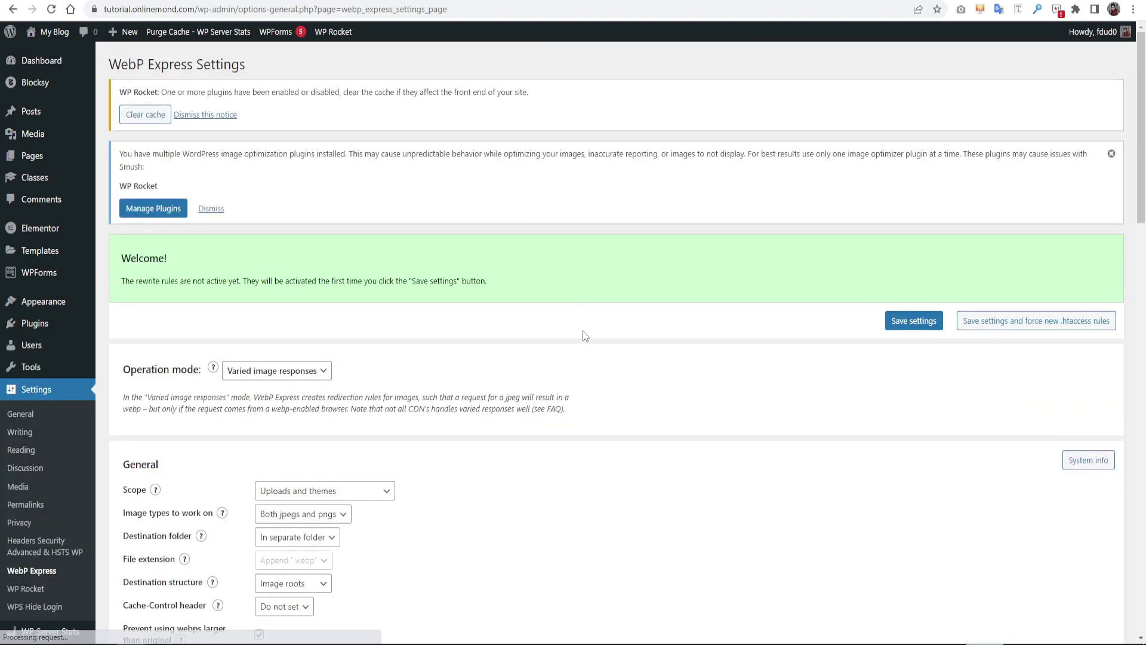
{"action": "scroll", "coordinate": [594, 364], "scroll_direction": "down", "scroll_amount": 2}
{"action": "scroll", "coordinate": [605, 395], "scroll_direction": "down", "scroll_amount": 2}
{"action": "scroll", "coordinate": [605, 396], "scroll_direction": "down", "scroll_amount": 2}
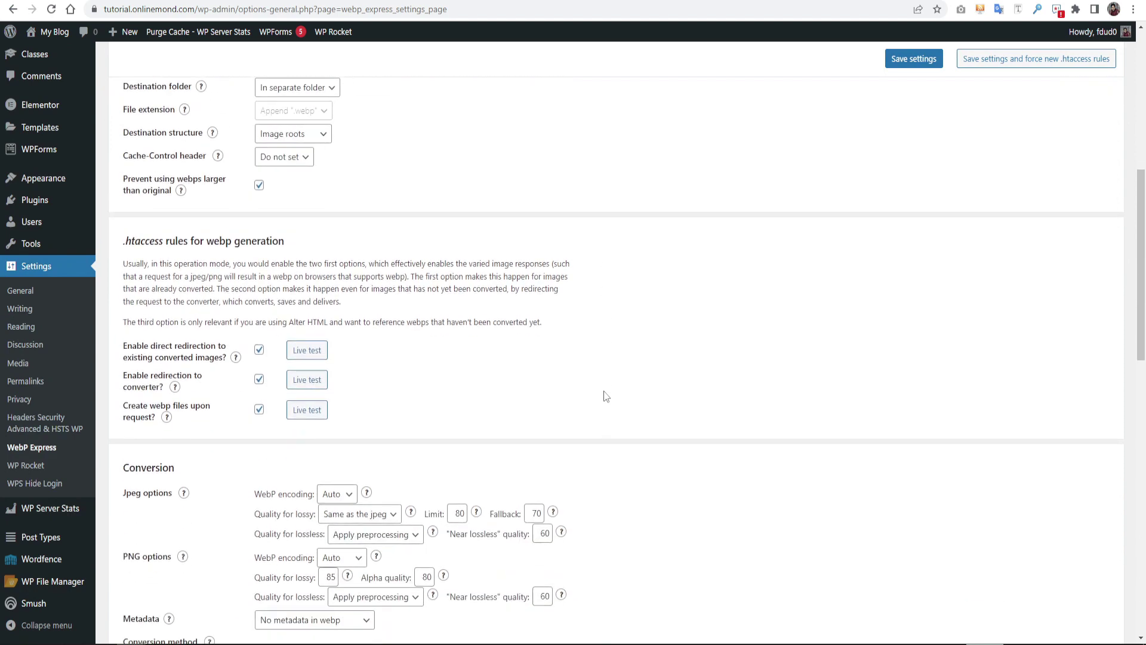
{"action": "scroll", "coordinate": [610, 392], "scroll_direction": "down", "scroll_amount": 1}
{"action": "scroll", "coordinate": [655, 374], "scroll_direction": "down", "scroll_amount": 1}
{"action": "scroll", "coordinate": [656, 374], "scroll_direction": "down", "scroll_amount": 1}
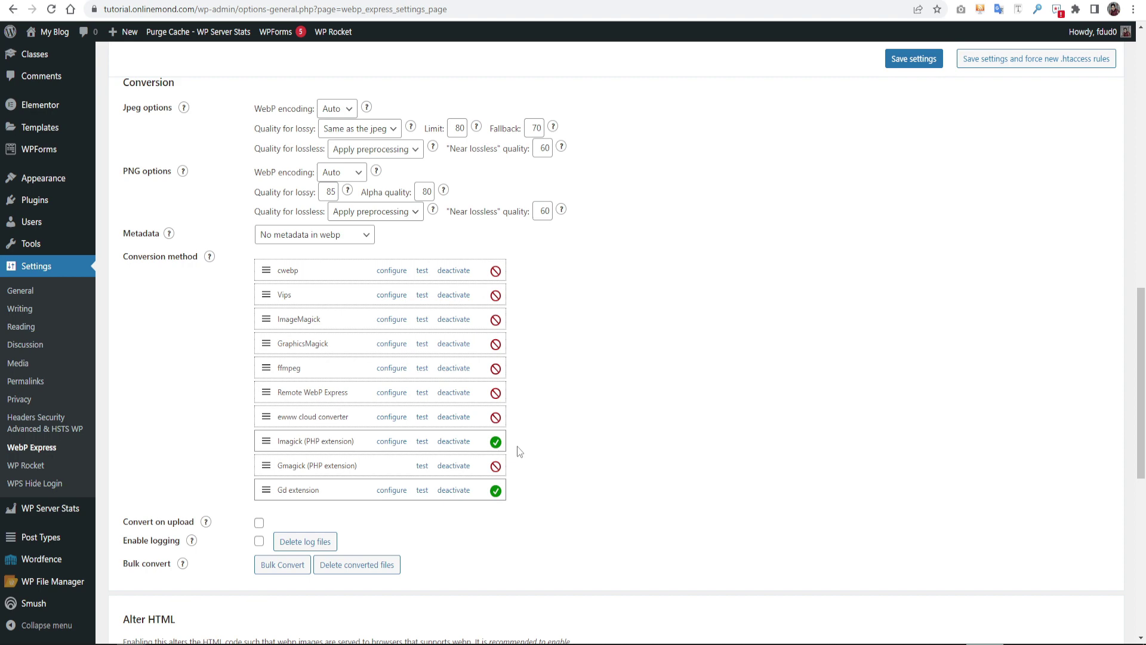
{"action": "scroll", "coordinate": [719, 567], "scroll_direction": "down", "scroll_amount": 4}
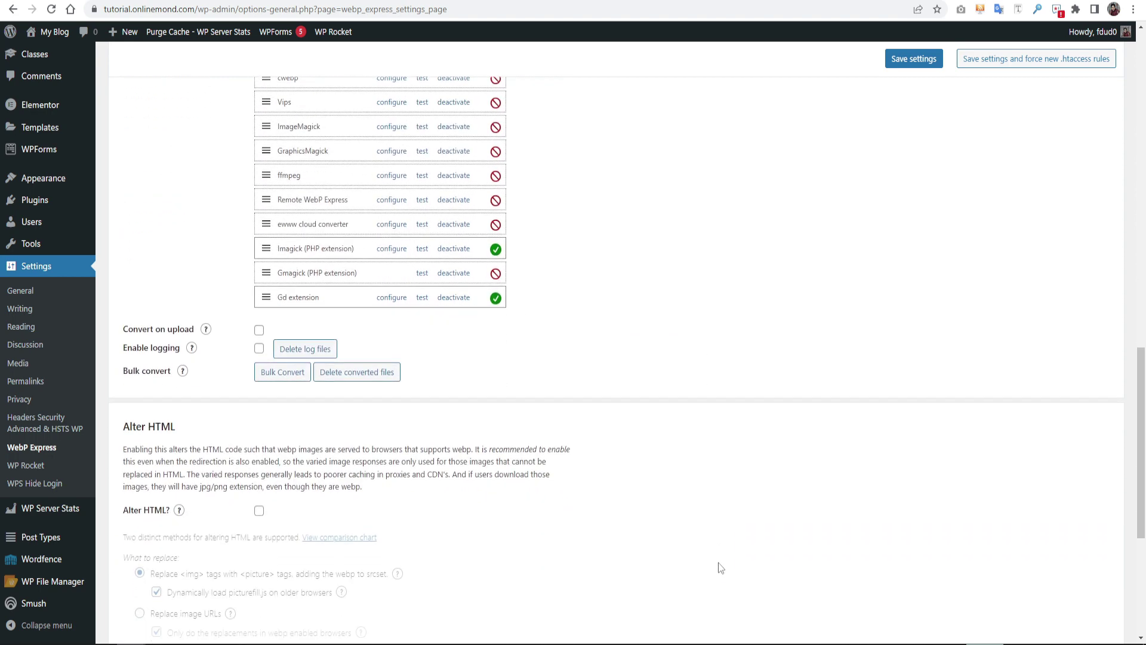
{"action": "scroll", "coordinate": [718, 567], "scroll_direction": "down", "scroll_amount": 1}
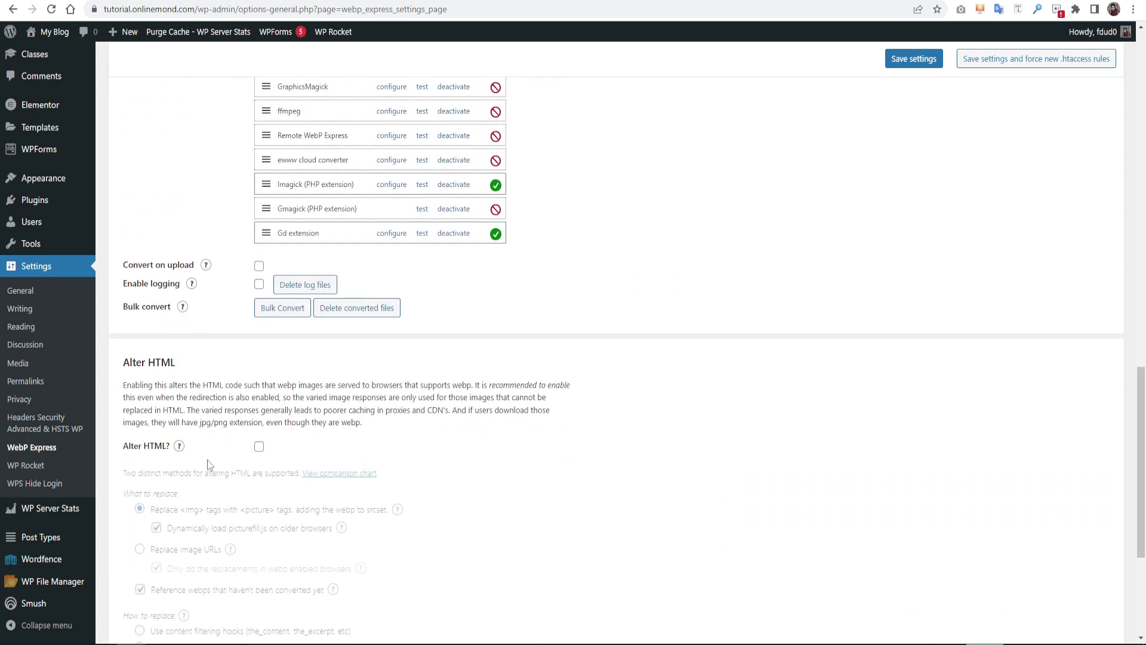
{"action": "left_click", "coordinate": [259, 447]}
{"action": "scroll", "coordinate": [981, 548], "scroll_direction": "up", "scroll_amount": 5}
{"action": "scroll", "coordinate": [986, 545], "scroll_direction": "up", "scroll_amount": 10}
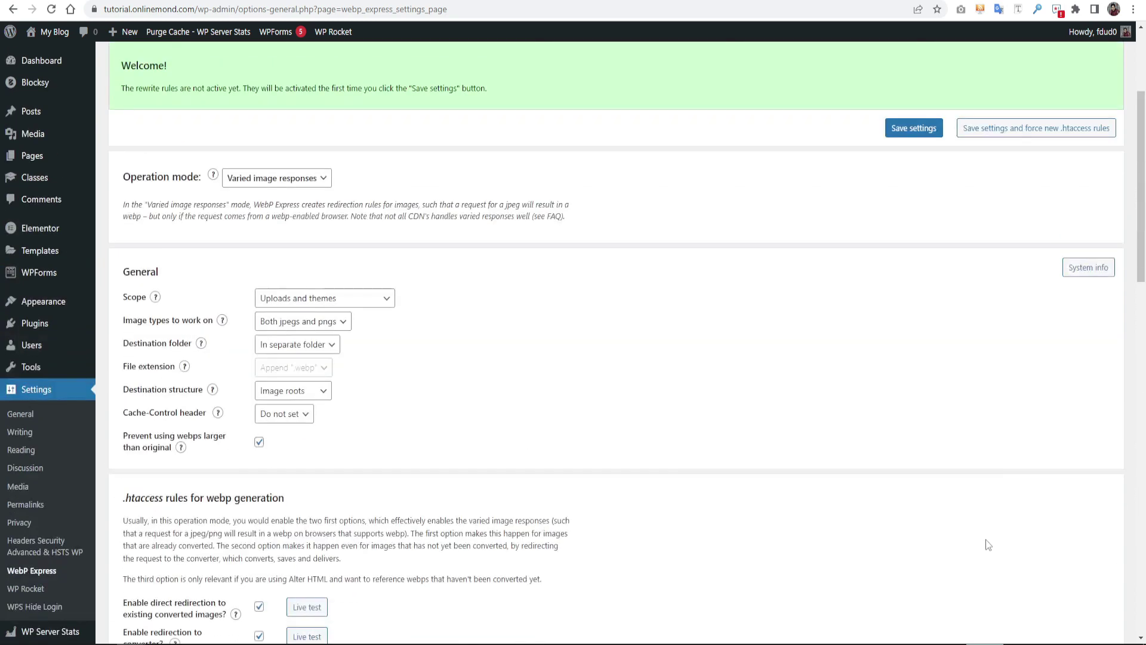
{"action": "left_click", "coordinate": [915, 131]}
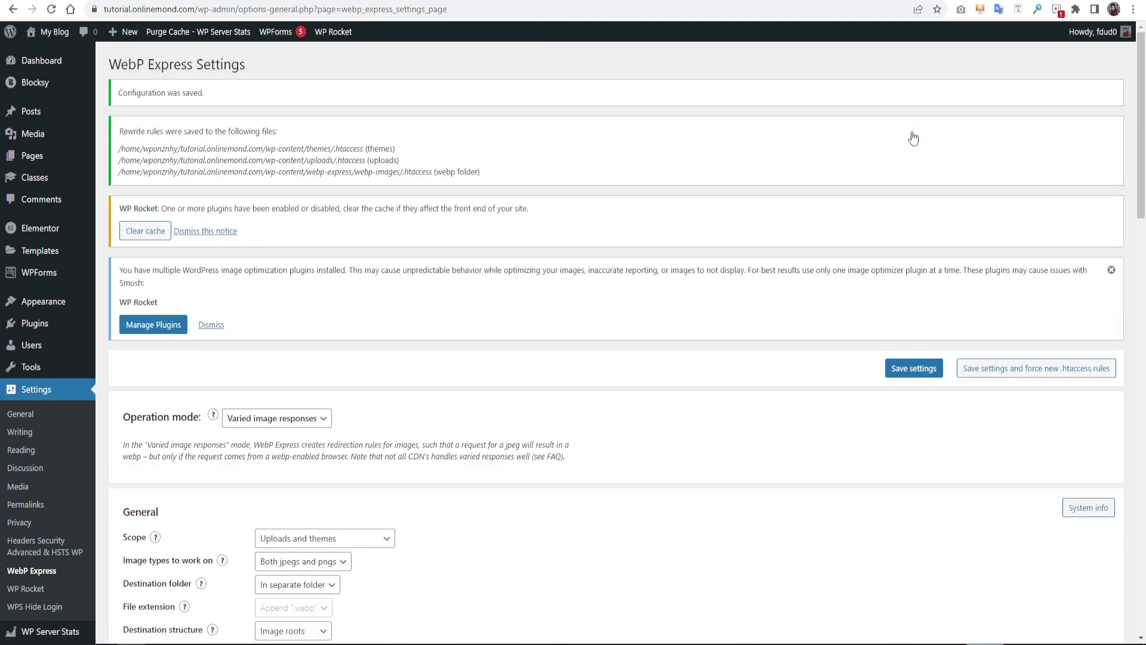
{"action": "left_click", "coordinate": [143, 236]}
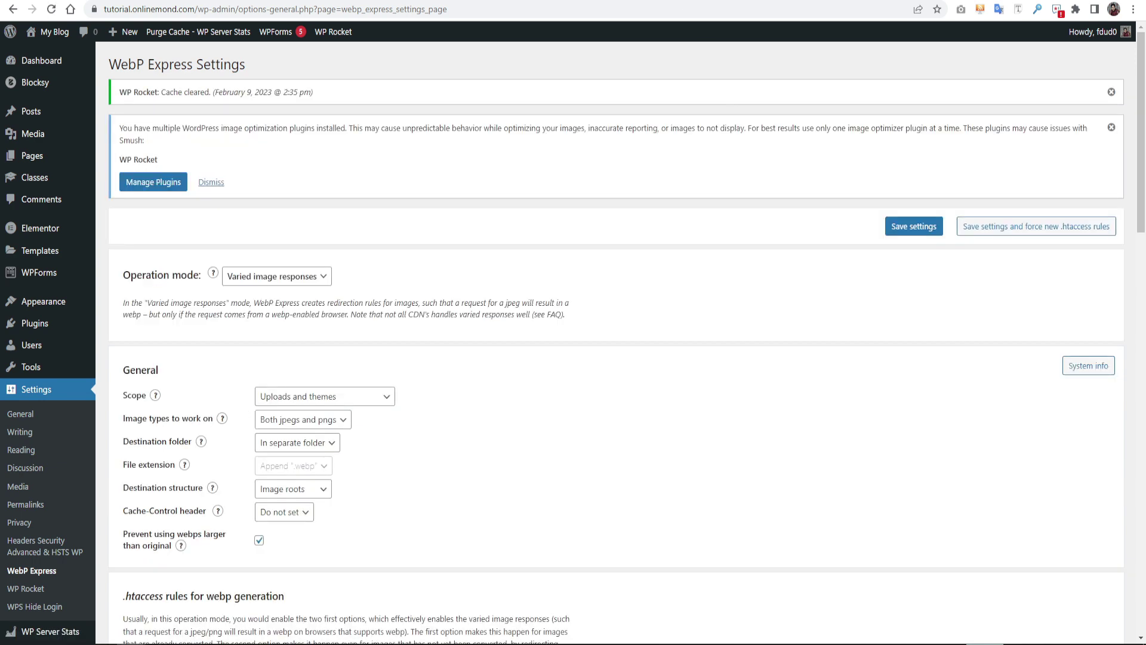
Return to the Bulk Smush results, clear and preload WP Rocket's cache, and select the site URL
{"action": "left_click", "coordinate": [662, 2]}
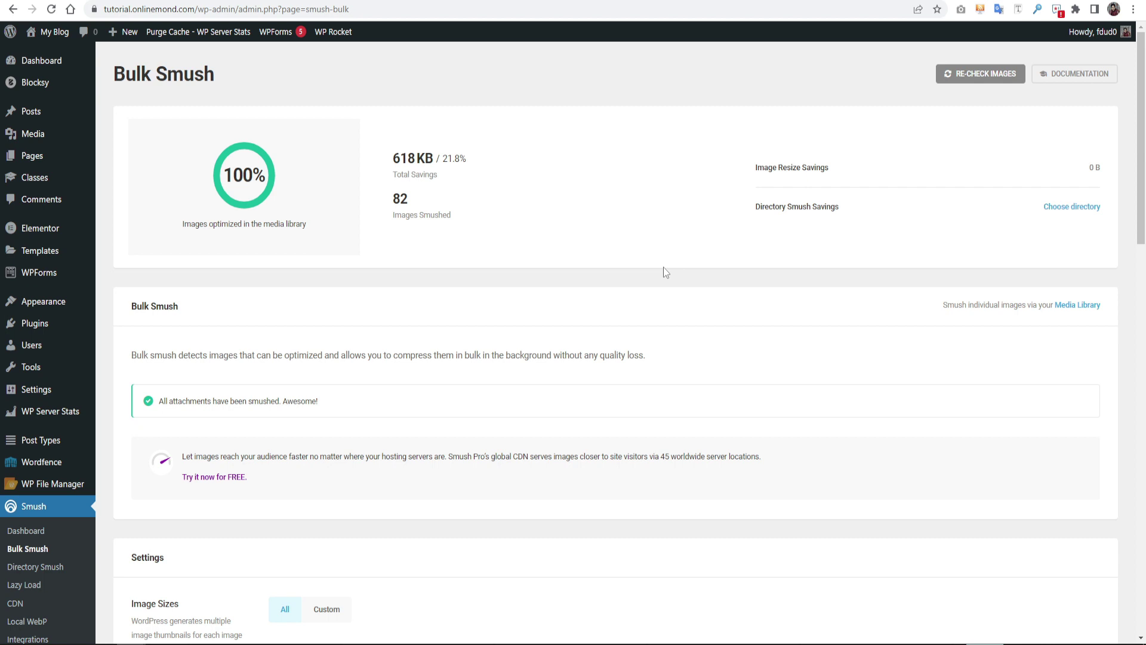
{"action": "mouse_move", "coordinate": [333, 31]}
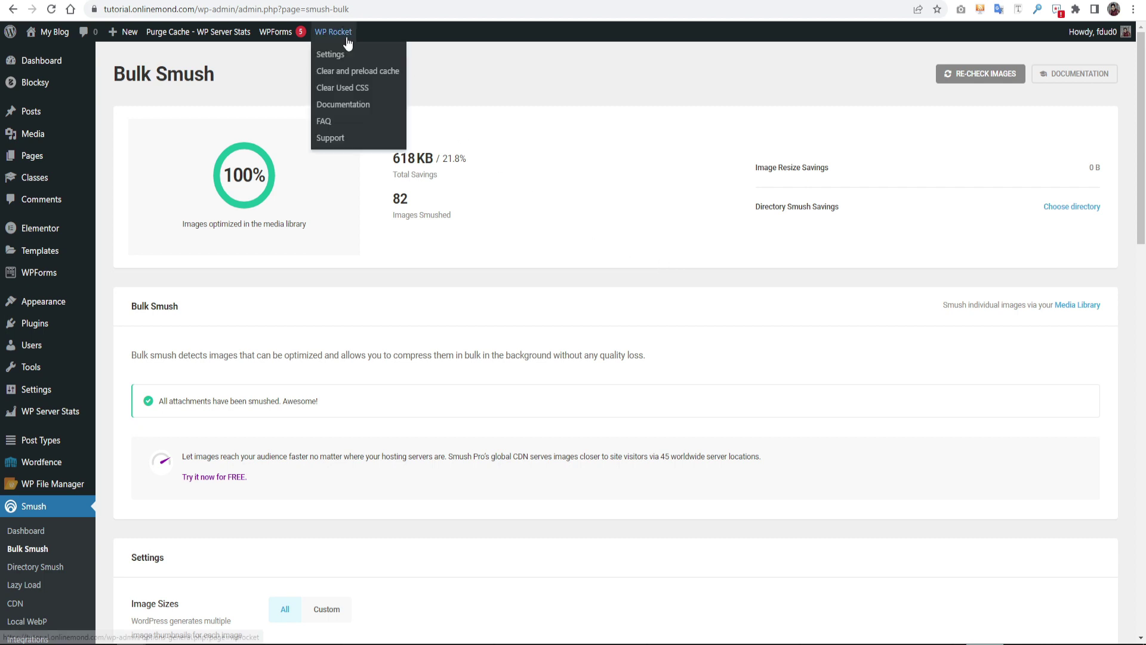
{"action": "left_click", "coordinate": [364, 82]}
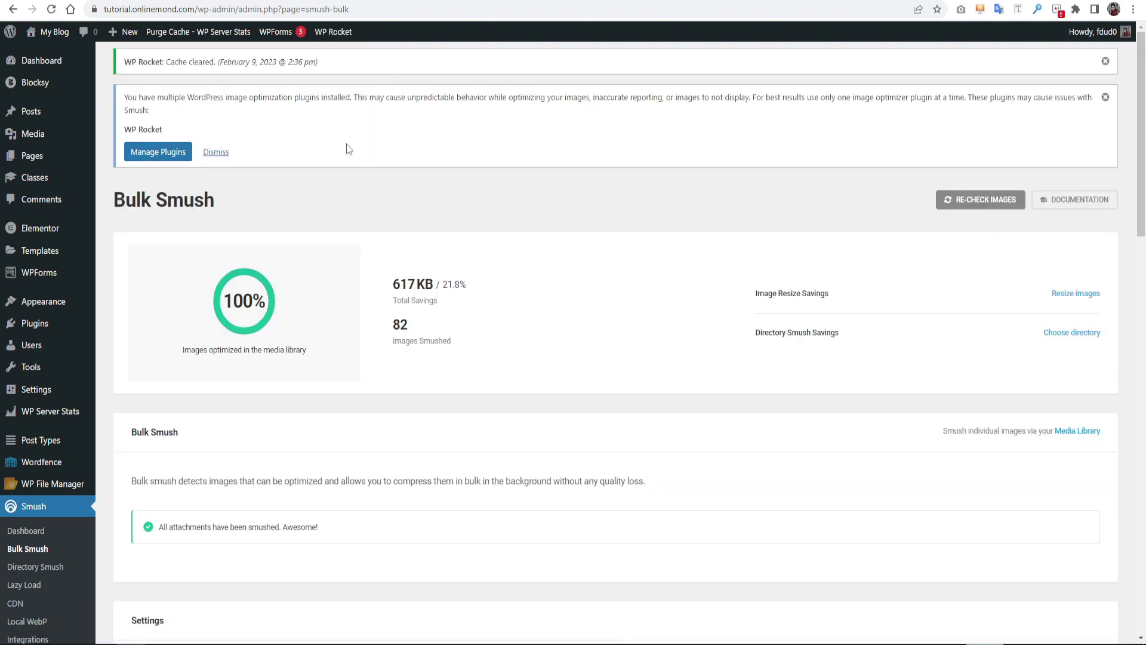
{"action": "left_click_drag", "start_coordinate": [198, 9], "coordinate": [90, 13]}
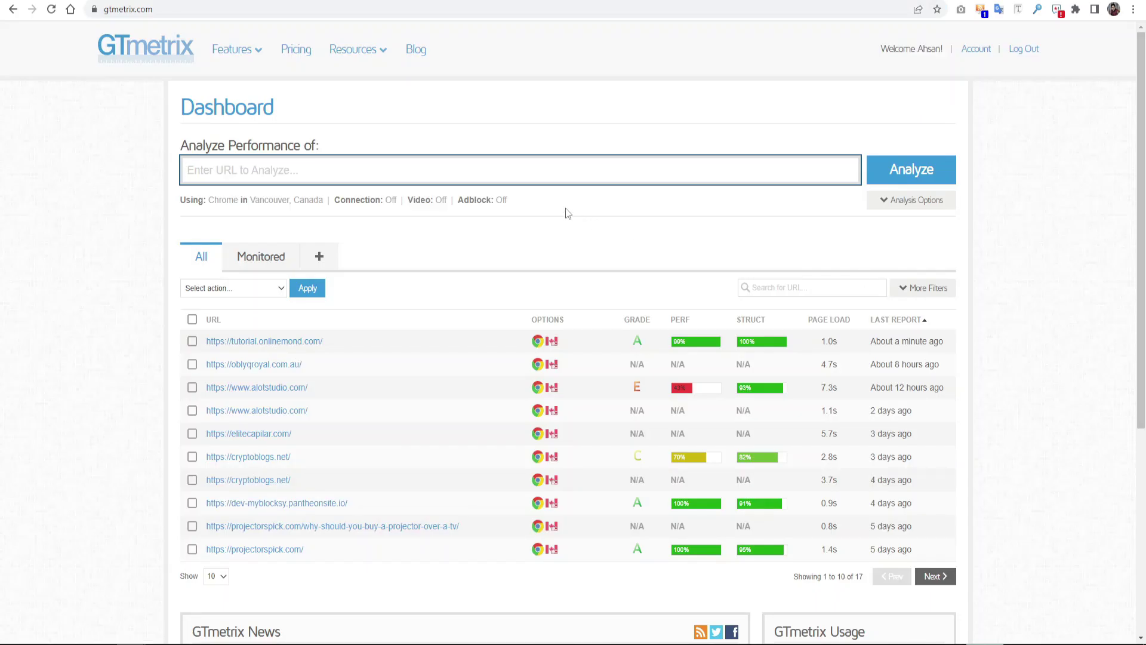
{"action": "type", "text": "https://tutorial.onlinemond.com/"}
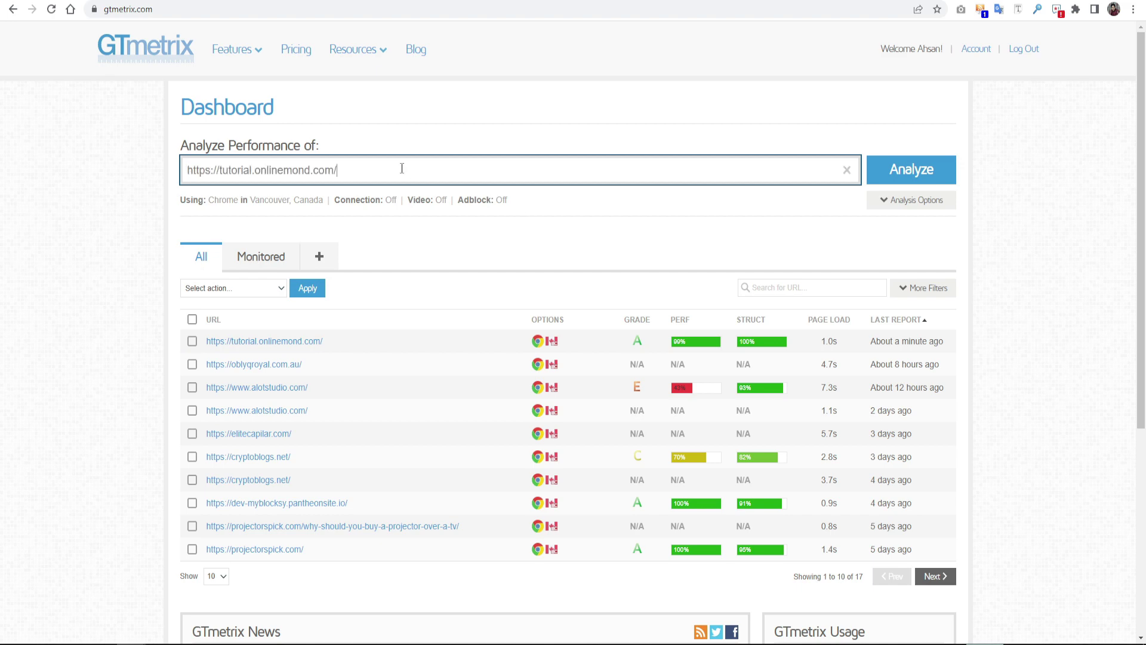
{"action": "left_click", "coordinate": [938, 174]}
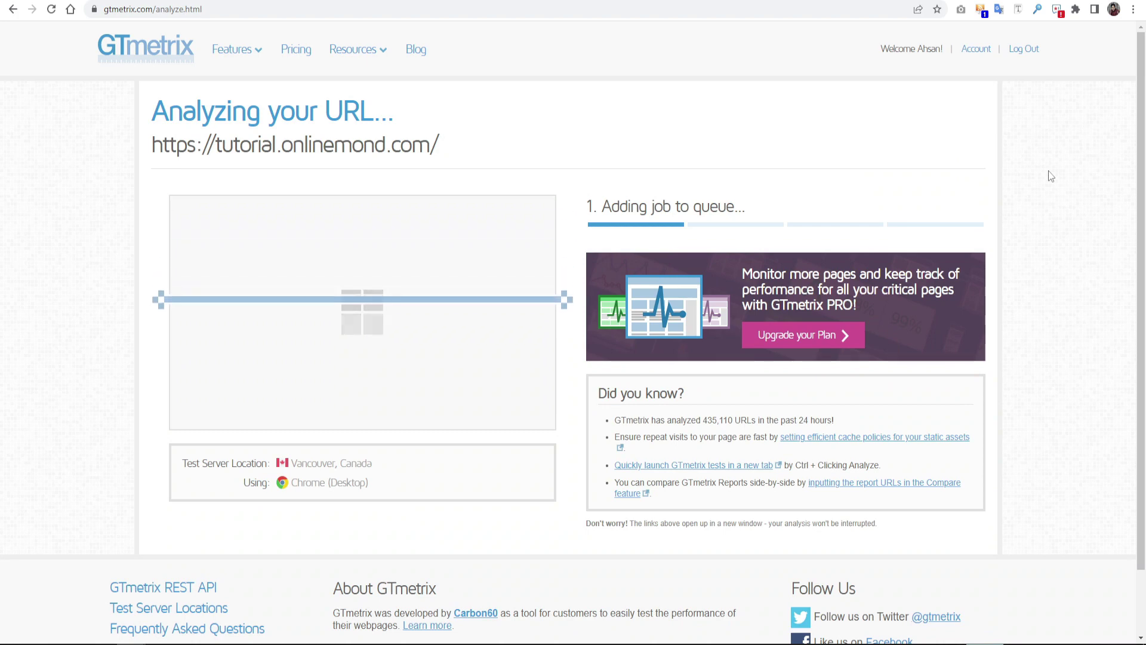